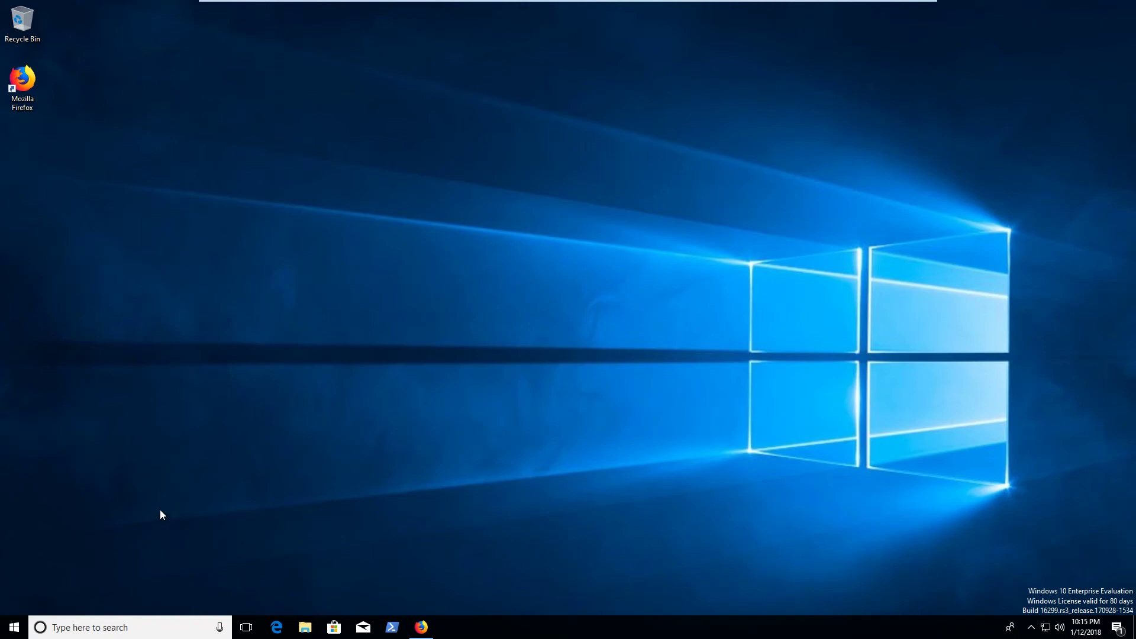
# Search the web for "imgburn" in Firefox and open the official ImgBurn website from the results.
pyautogui.click(430, 625)
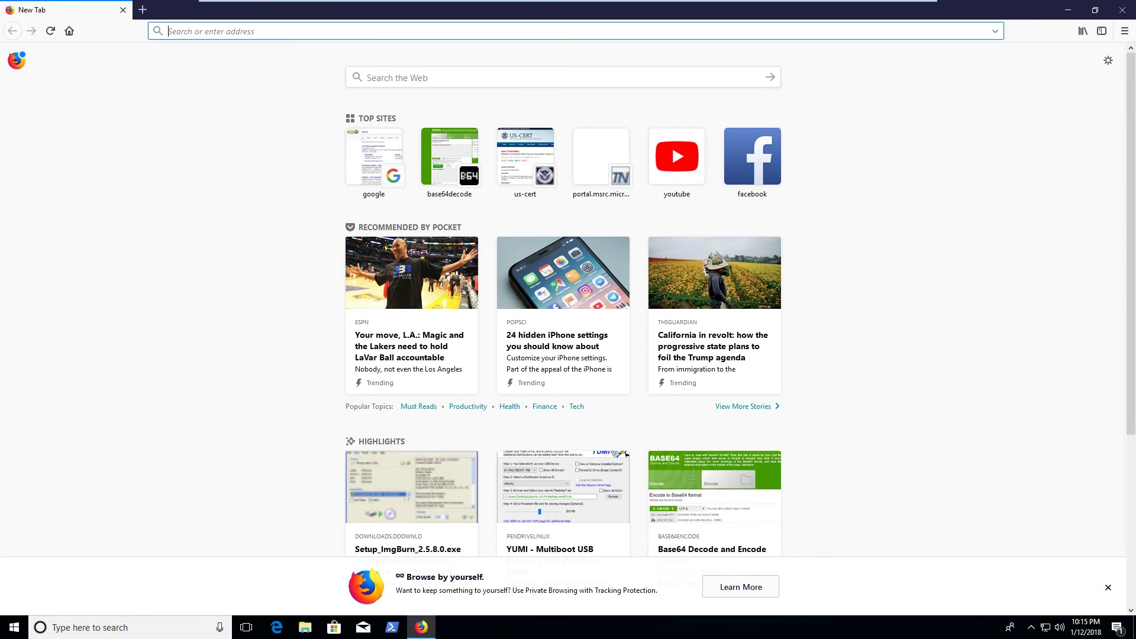
pyautogui.write('imgburn')
pyautogui.press('Return')
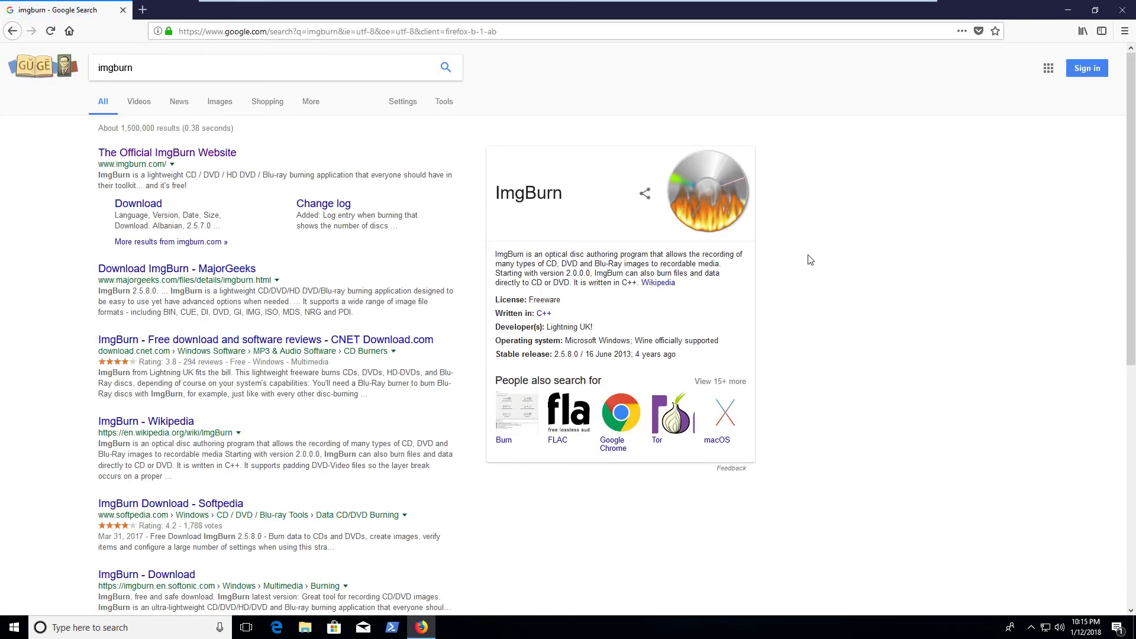
pyautogui.scroll(-7, 830, 249)
pyautogui.scroll(7, 456, 286)
pyautogui.click(192, 153)
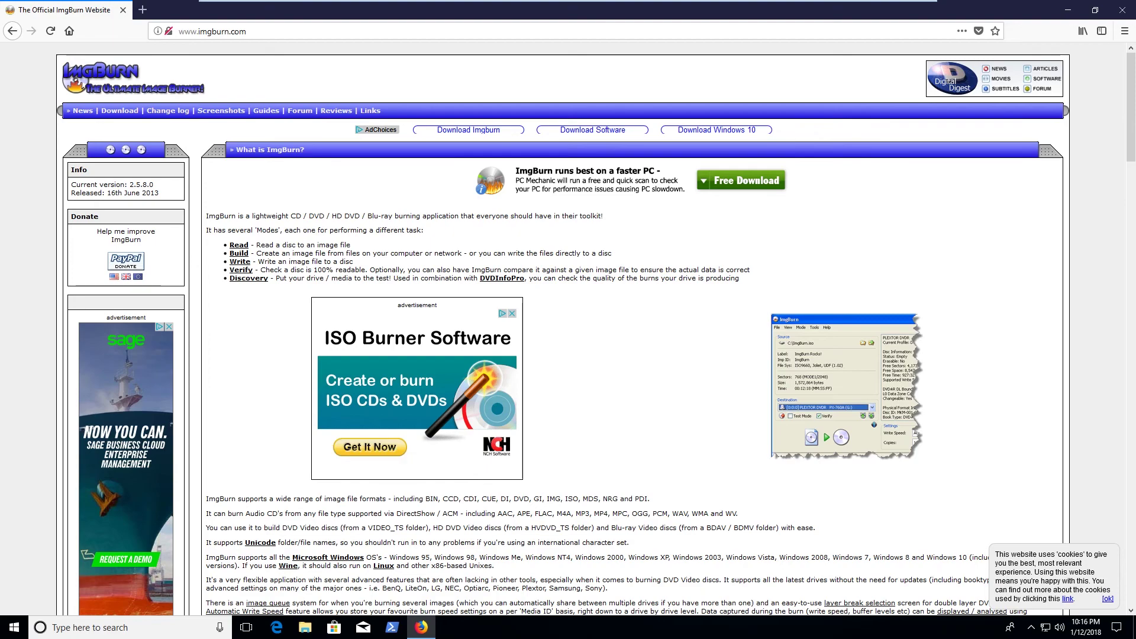
# Look through the ImgBurn home page, examining the program description, the advertisements and the release news.
pyautogui.scroll(-10, 602, 296)
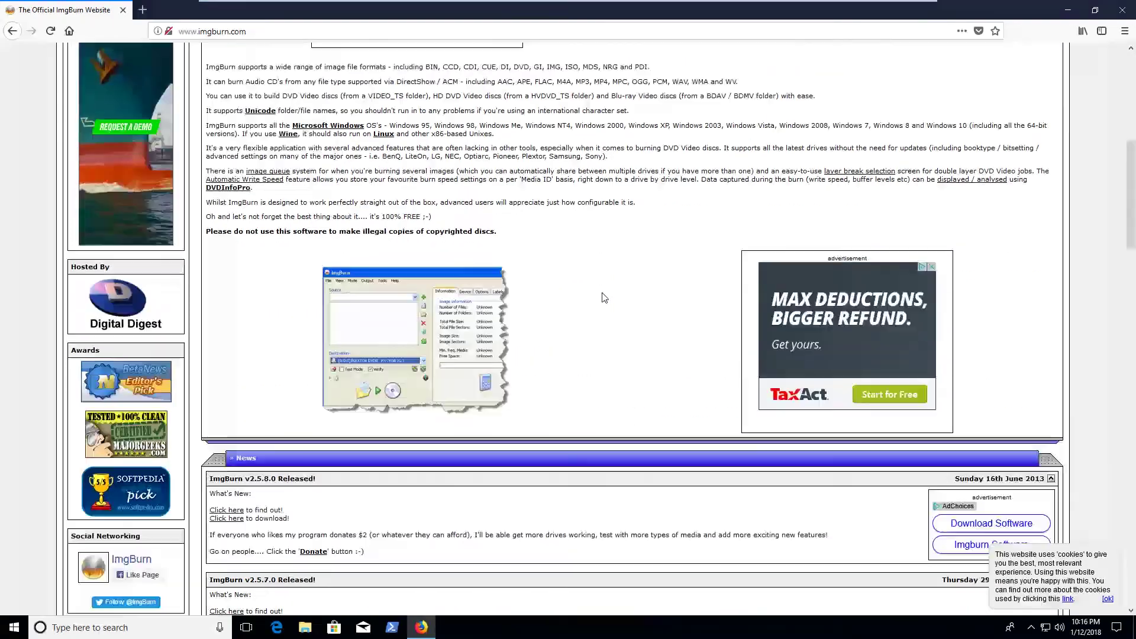
pyautogui.scroll(8, 601, 296)
pyautogui.scroll(3, 578, 323)
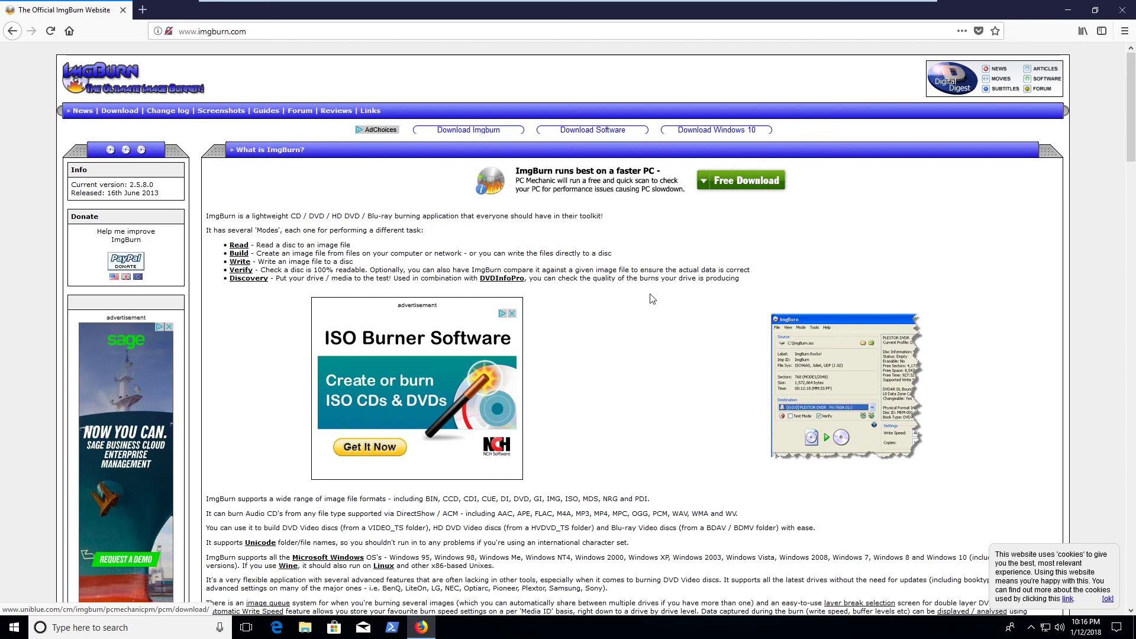
pyautogui.scroll(-7, 628, 275)
pyautogui.scroll(5, 631, 267)
pyautogui.scroll(1, 631, 267)
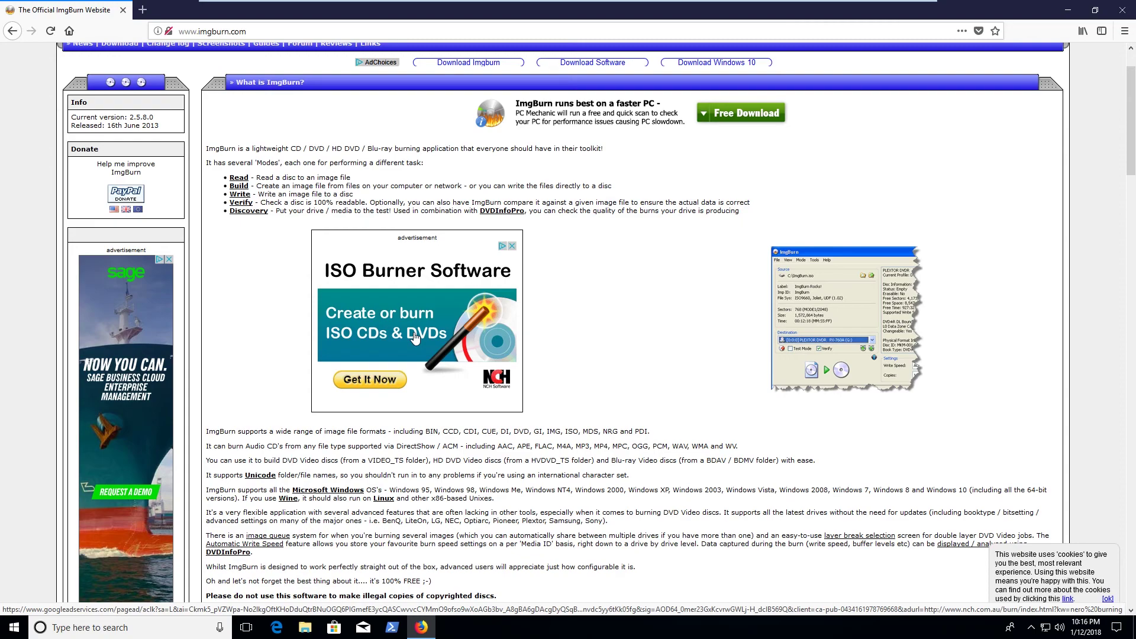
pyautogui.scroll(-3, 608, 333)
pyautogui.scroll(-20, 627, 173)
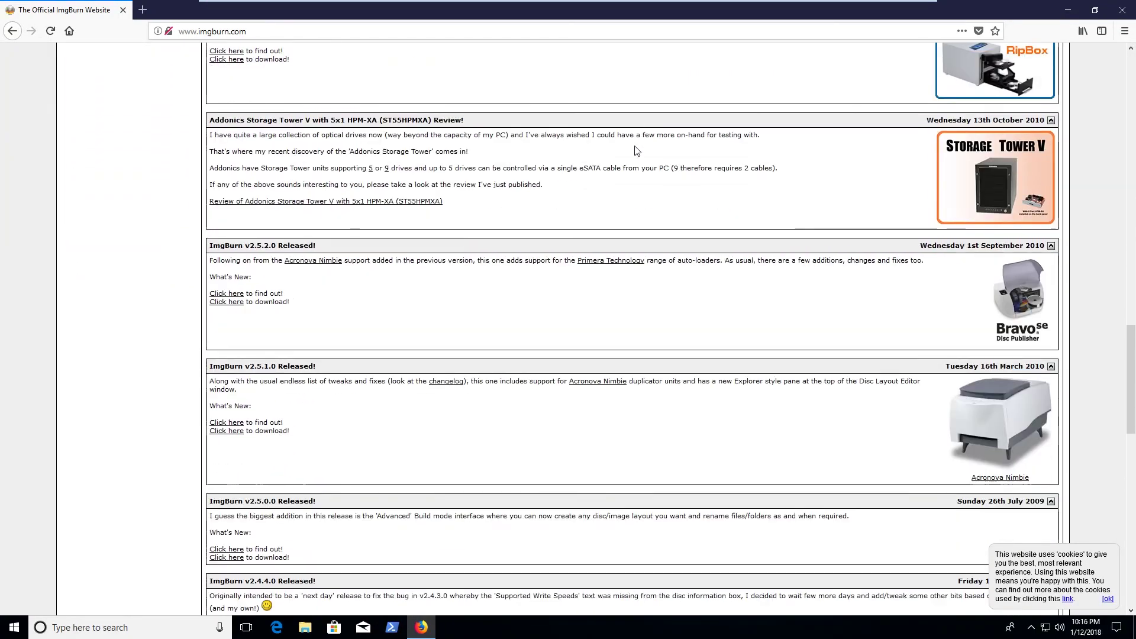
pyautogui.scroll(20, 634, 149)
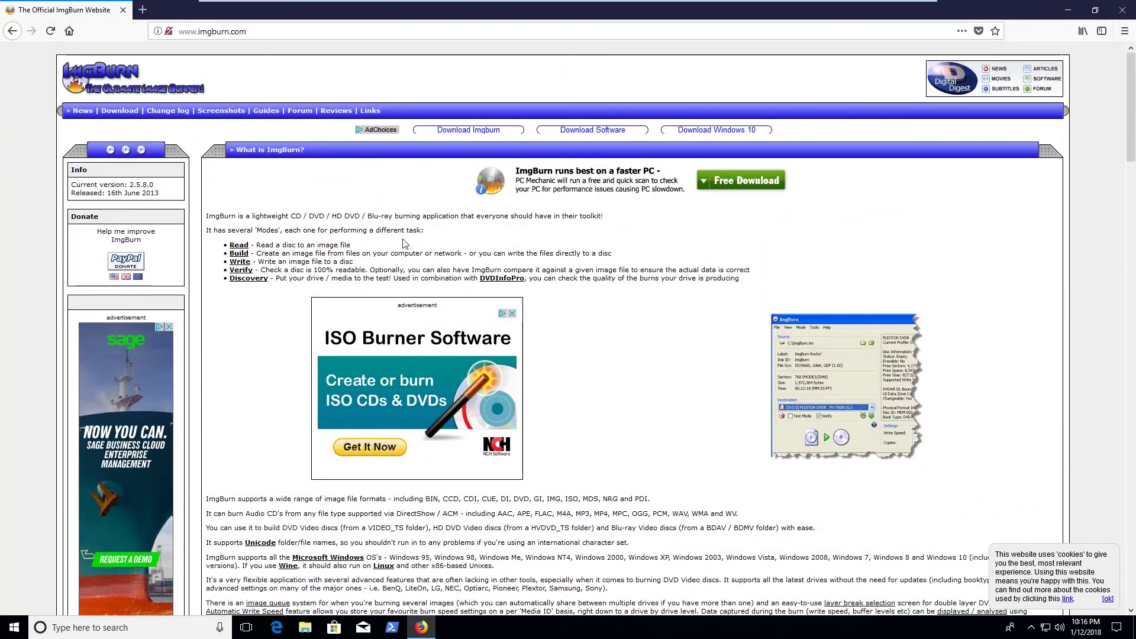
# Open the ImgBurn site's download page and follow the Mirror 1 link provided by Digital Digest.
pyautogui.click(111, 111)
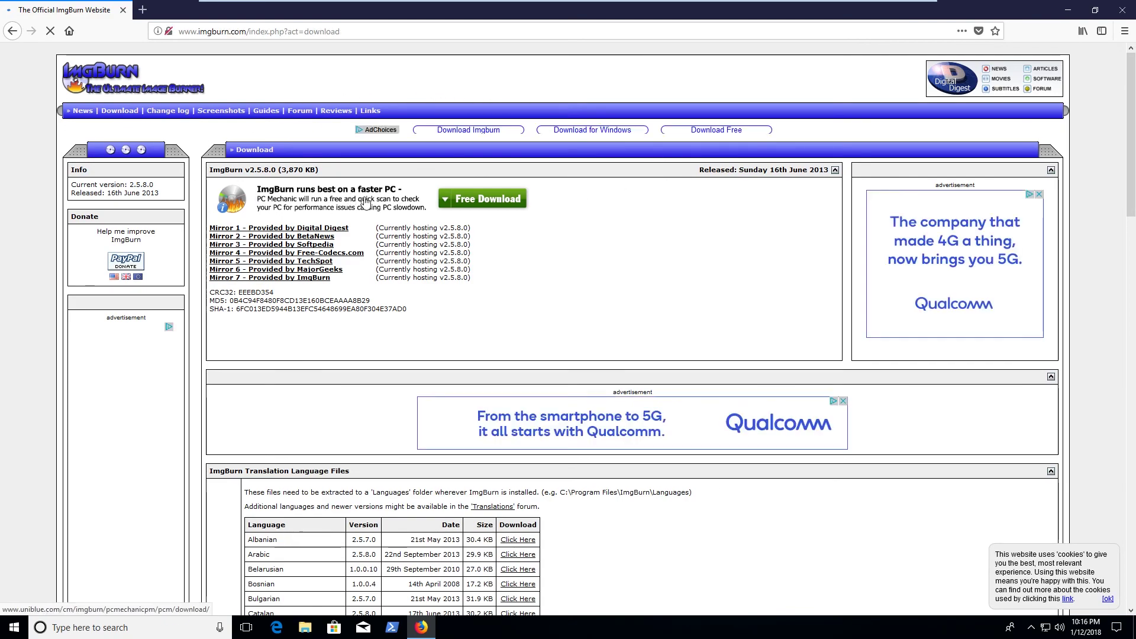
pyautogui.scroll(-20, 602, 207)
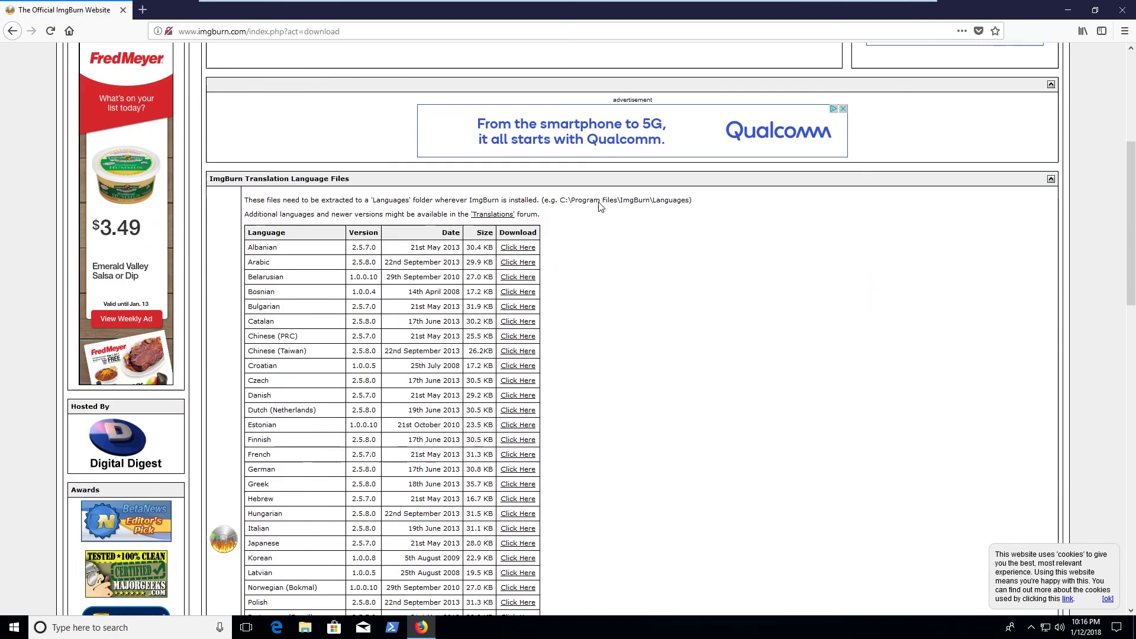
pyautogui.scroll(9, 601, 207)
pyautogui.scroll(8, 602, 207)
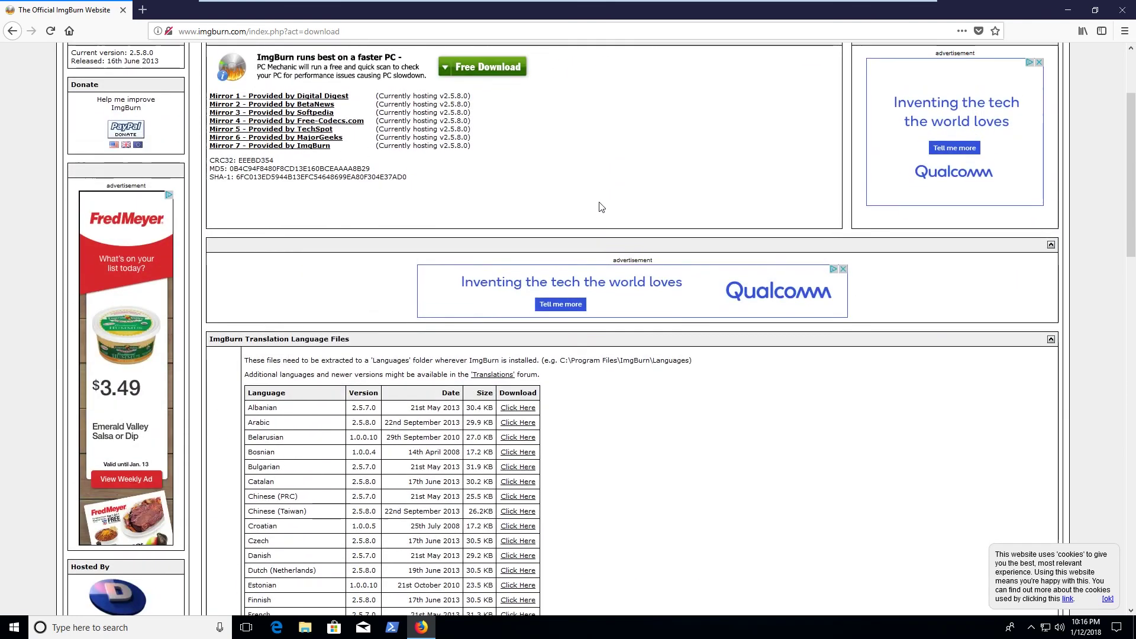
pyautogui.scroll(3, 601, 207)
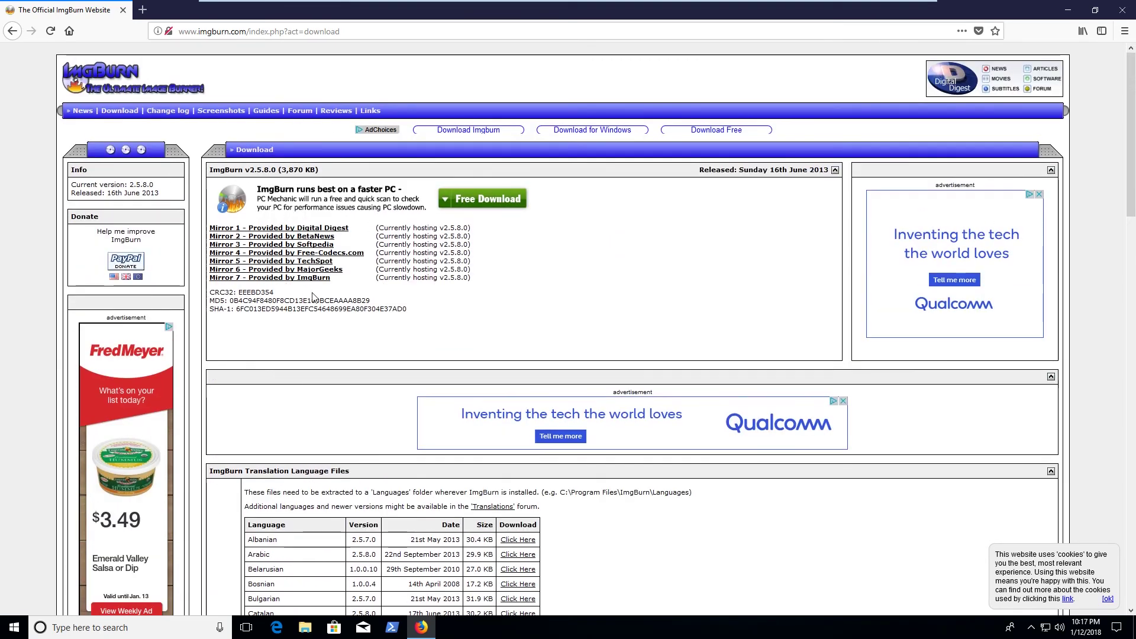
pyautogui.click(295, 231)
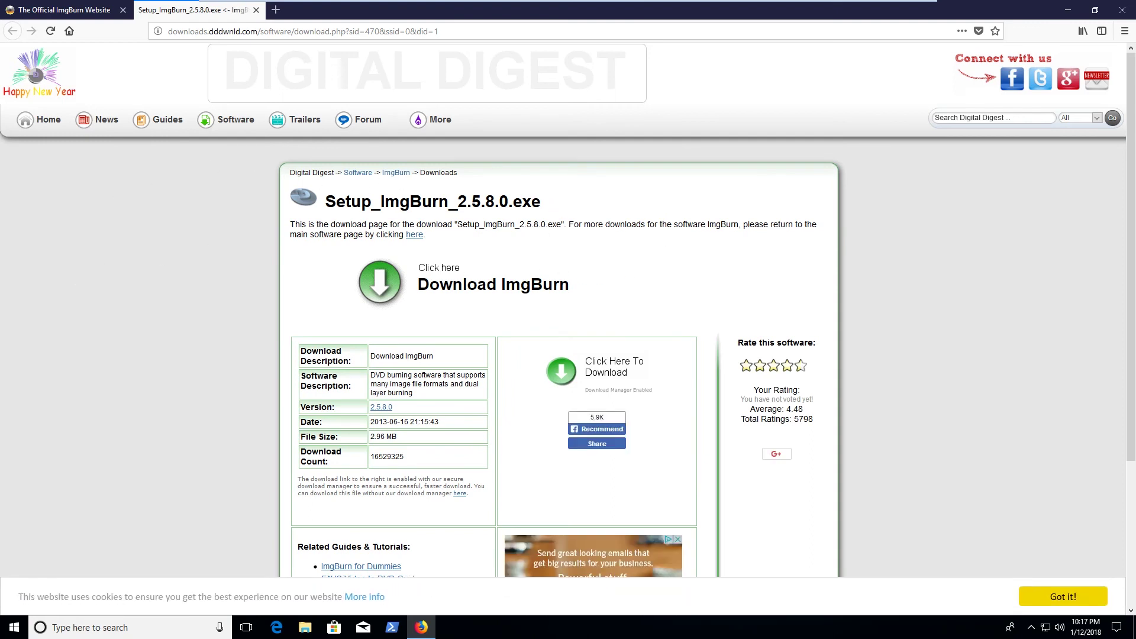
# Examine the Digital Digest download page, including its download links and the note about the download manager.
pyautogui.scroll(-3, 507, 216)
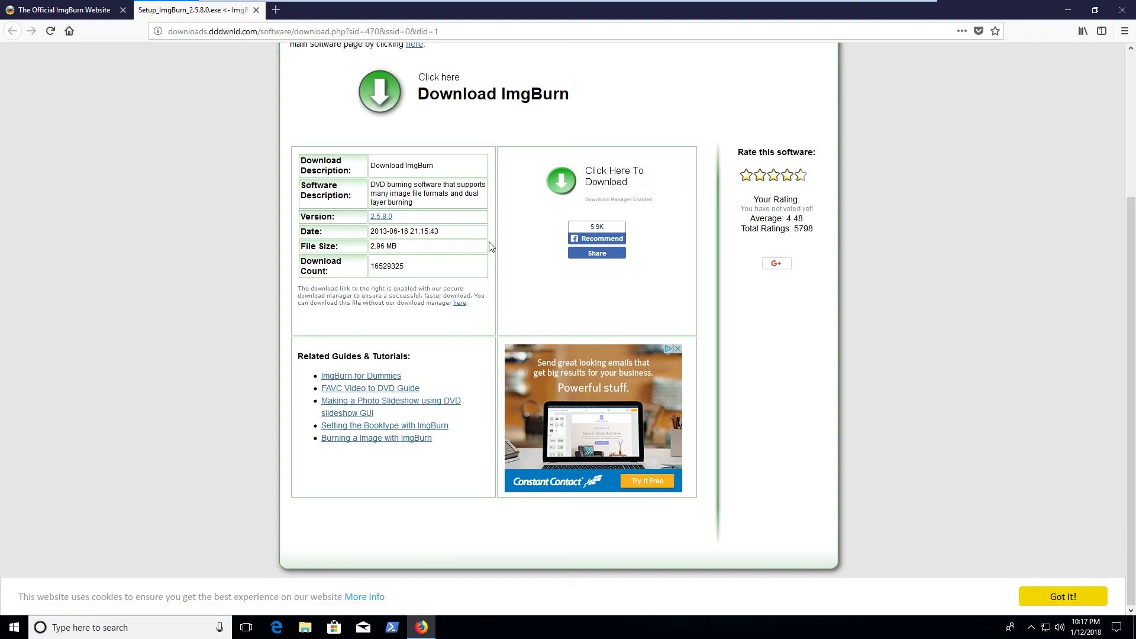
pyautogui.scroll(3, 490, 247)
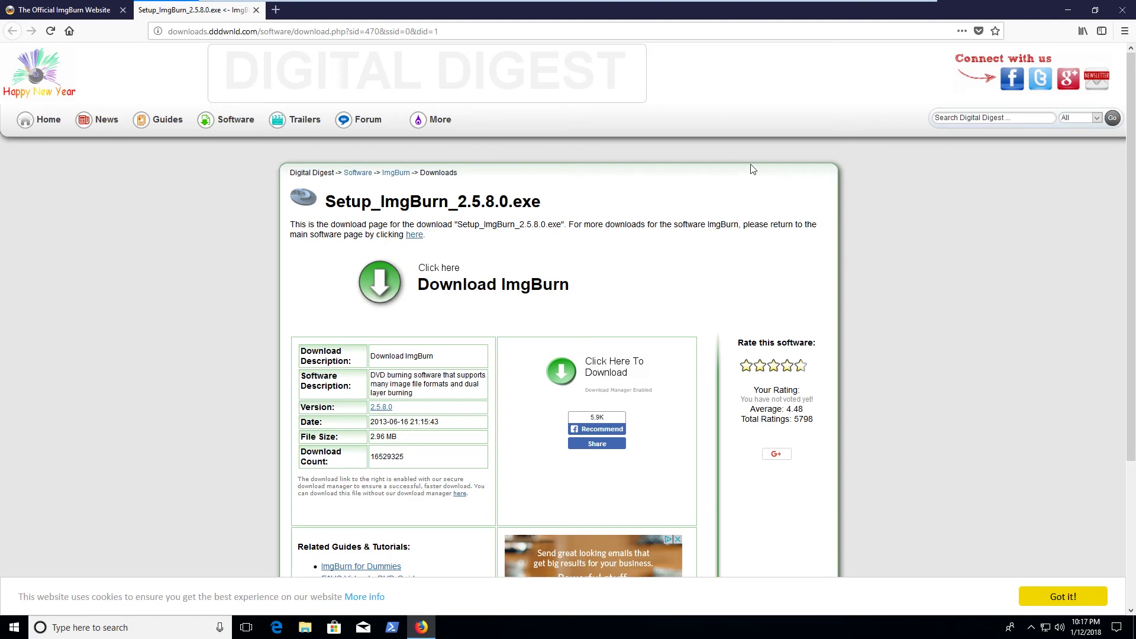
pyautogui.scroll(-3, 783, 175)
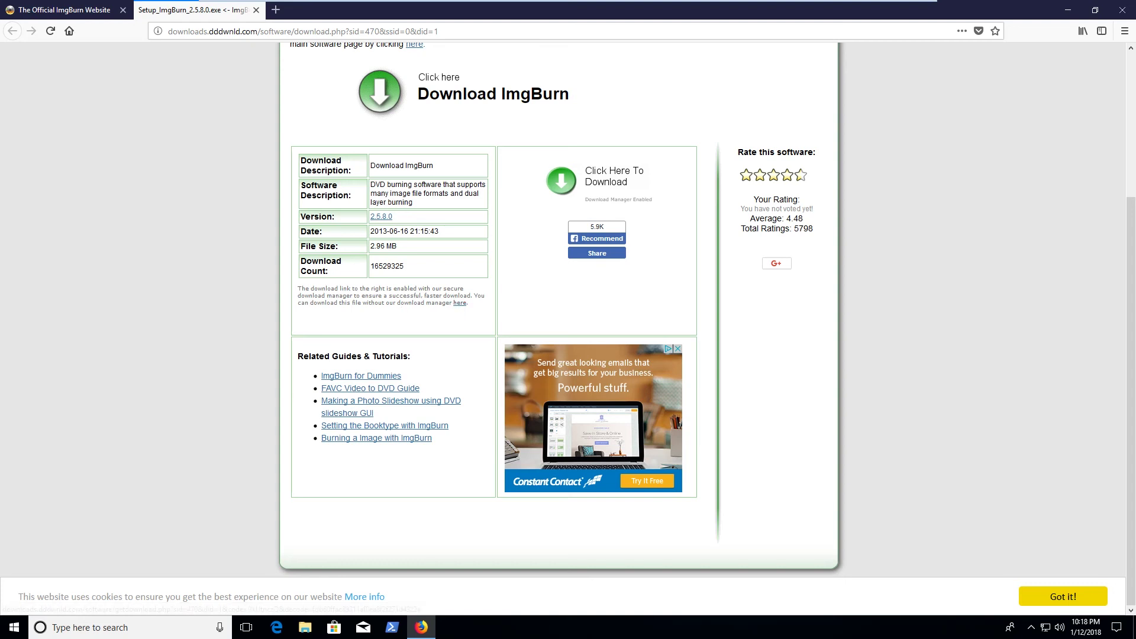
pyautogui.moveTo(456, 315); pyautogui.dragTo(332, 317)
pyautogui.moveTo(238, 70); pyautogui.dragTo(594, 174)
pyautogui.scroll(5, 247, 234)
pyautogui.moveTo(276, 207); pyautogui.dragTo(550, 236)
pyautogui.click(550, 236)
# Download Setup_ImgBurn_2.5.8.0.exe through the link that bypasses the download manager, and save the file.
pyautogui.scroll(-2, 327, 266)
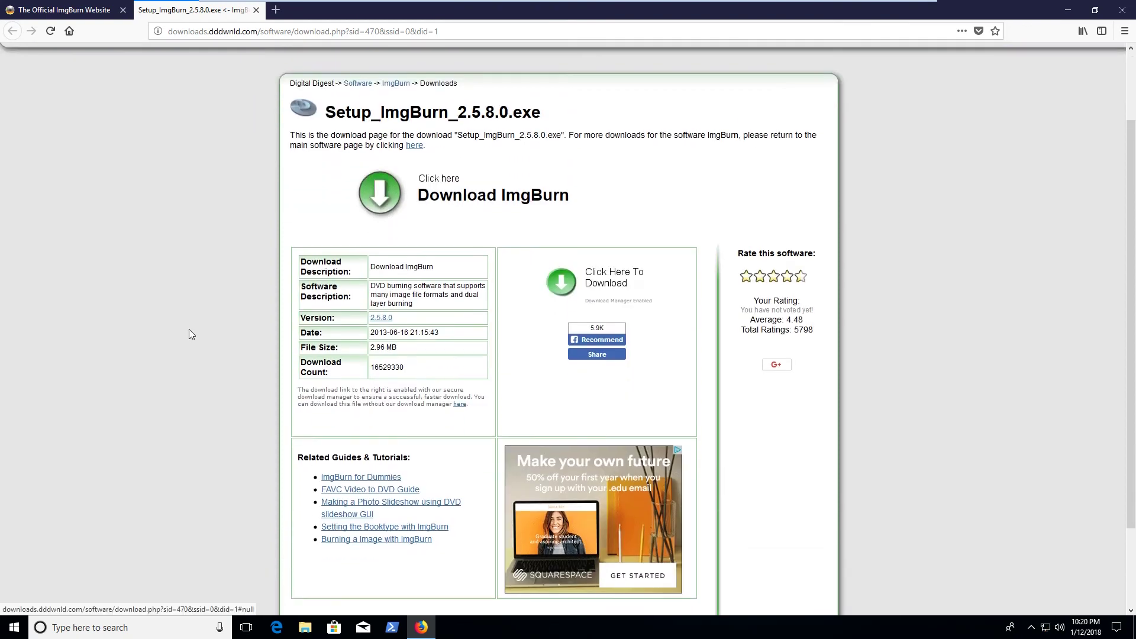
pyautogui.scroll(-1, 190, 329)
pyautogui.click(461, 359)
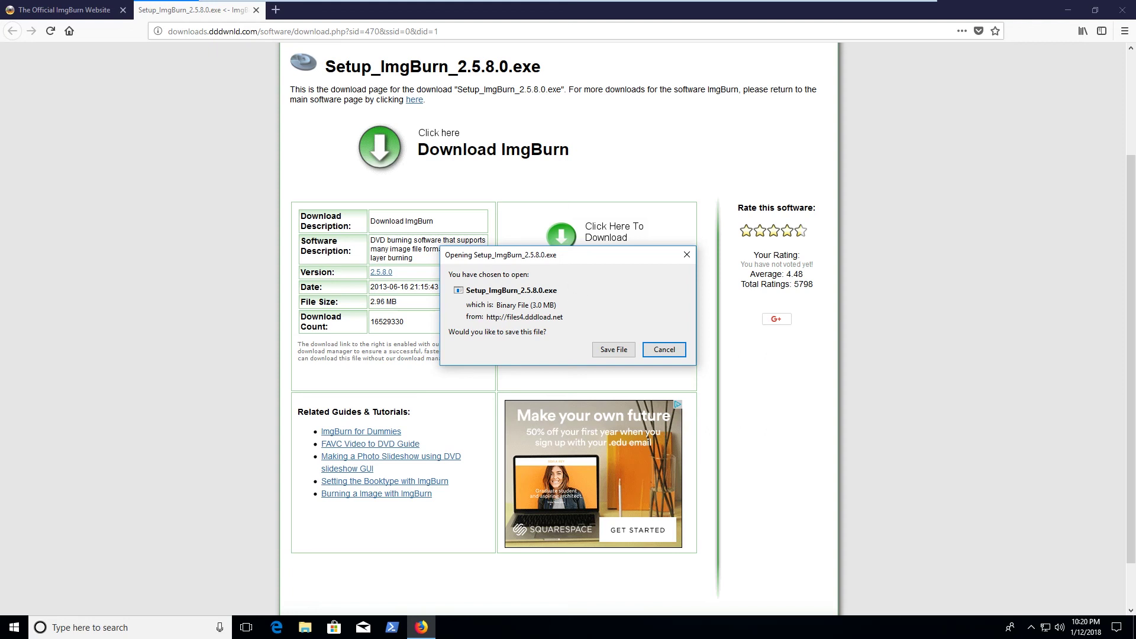
pyautogui.click(623, 350)
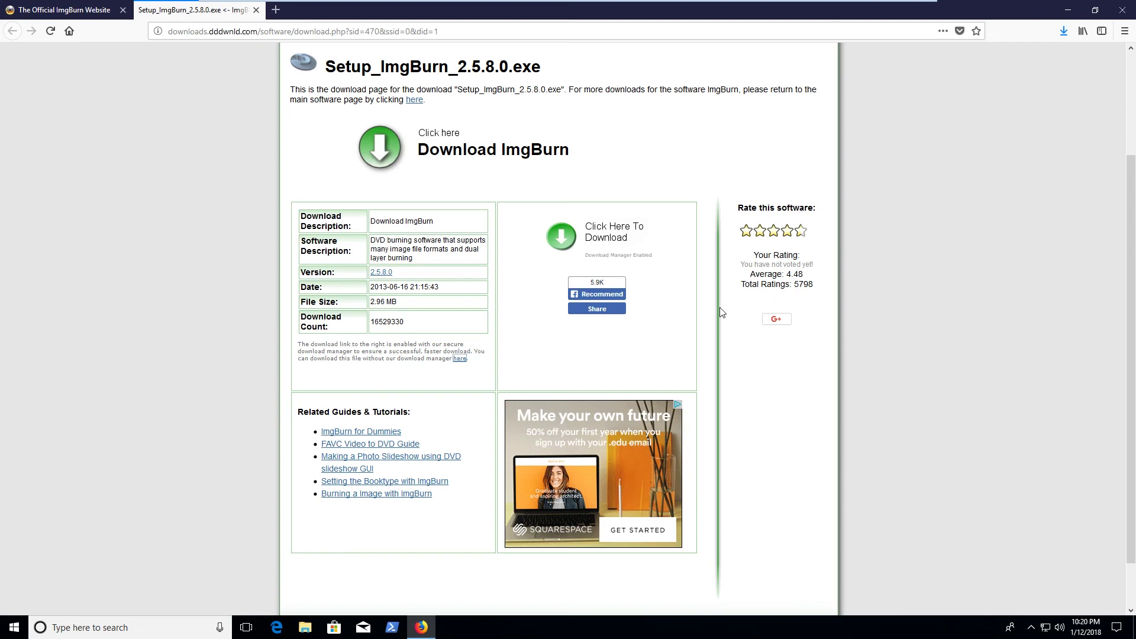
# Locate the Setup_ImgBurn_2.5.8.0 installer in the Downloads folder with File Explorer, and minimize the window.
pyautogui.click(305, 627)
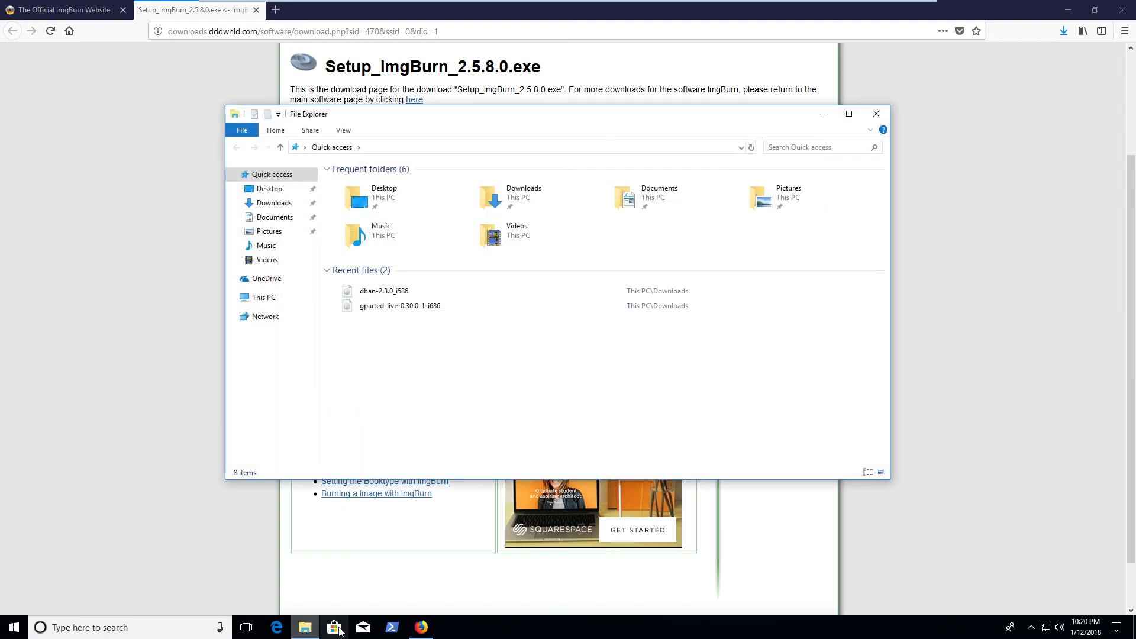
pyautogui.click(275, 203)
pyautogui.click(369, 220)
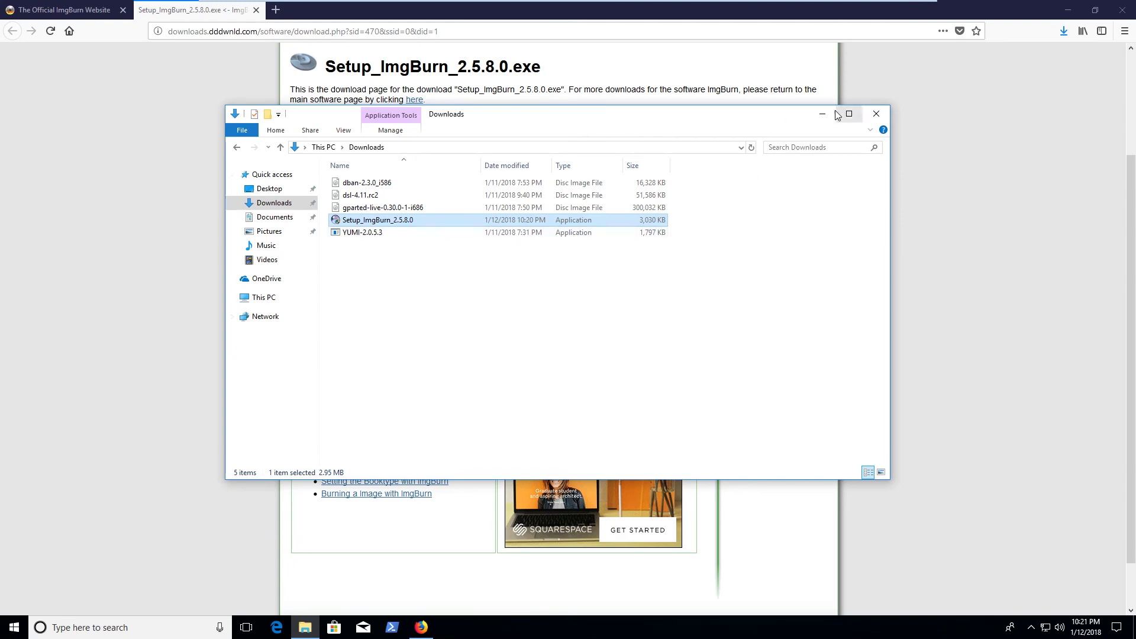
pyautogui.click(822, 114)
# Return to the ImgBurn mirror list and open the Mirror 2 link provided by BetaNews in a new tab.
pyautogui.click(89, 10)
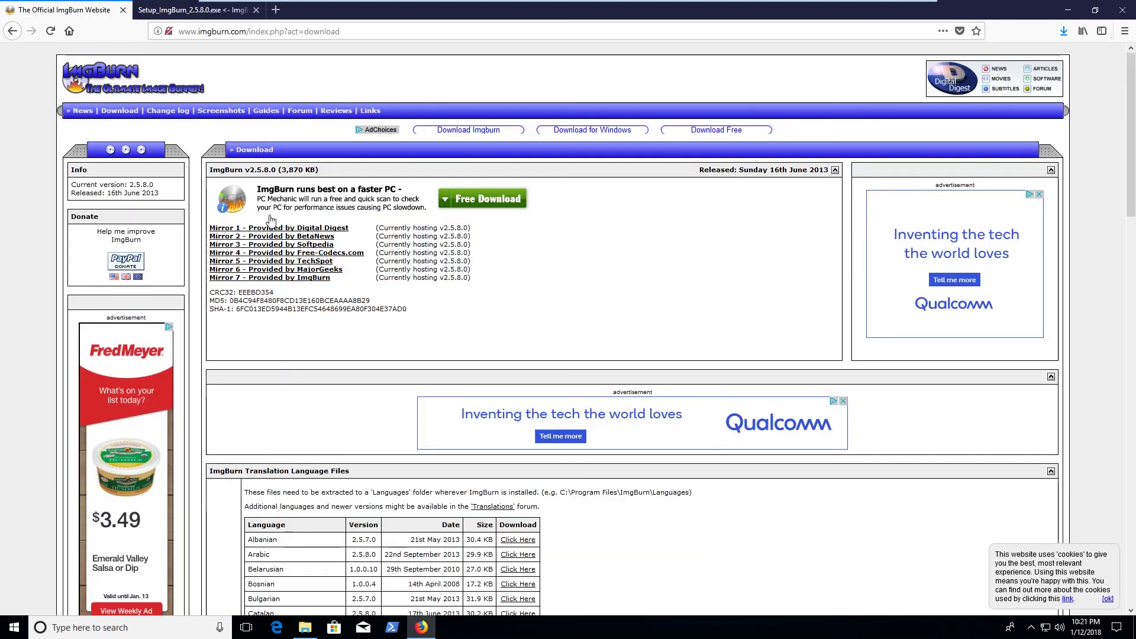
pyautogui.rightClick(287, 237)
pyautogui.click(313, 245)
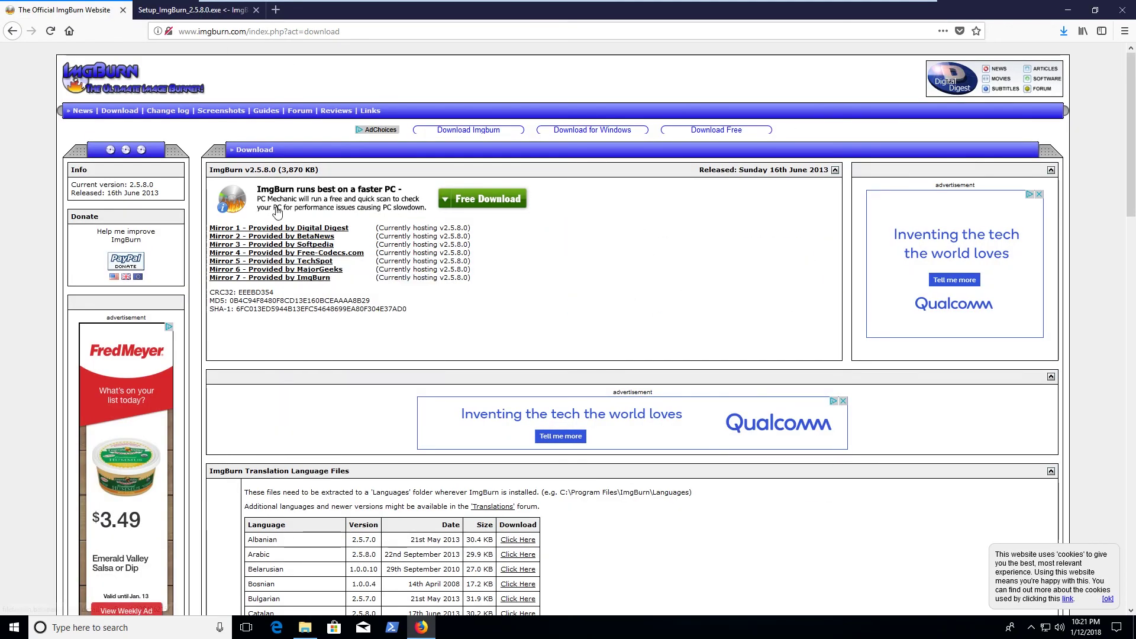
pyautogui.click(187, 10)
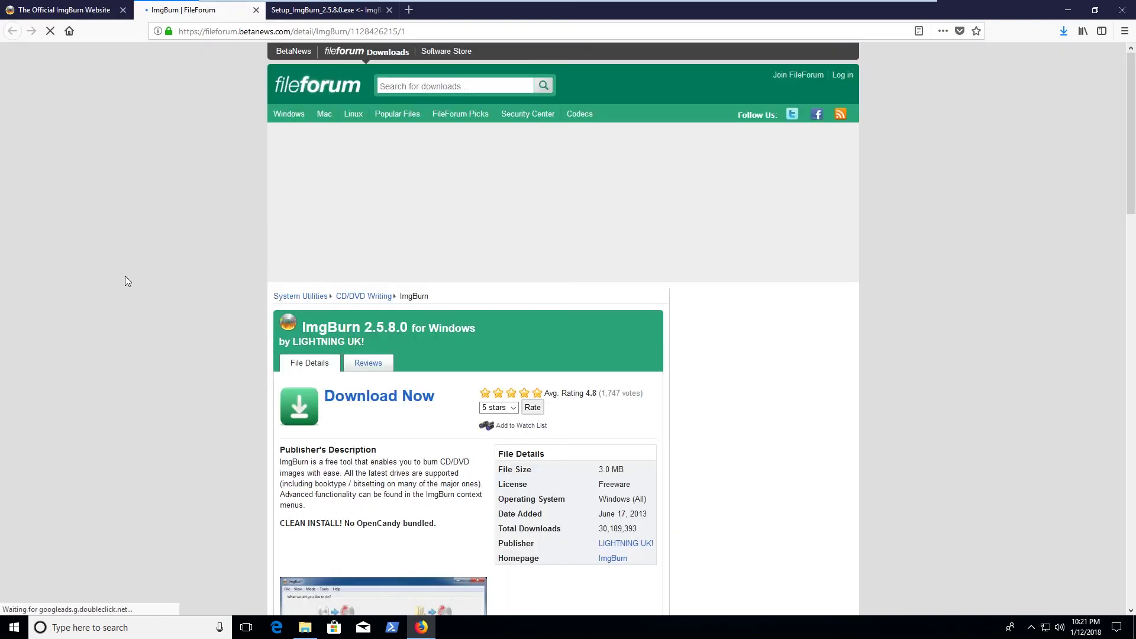
# Examine the FileForum page for ImgBurn 2.5.8.0, including its download link, file details, advertisements and reviews.
pyautogui.scroll(-2, 130, 341)
pyautogui.scroll(2, 195, 266)
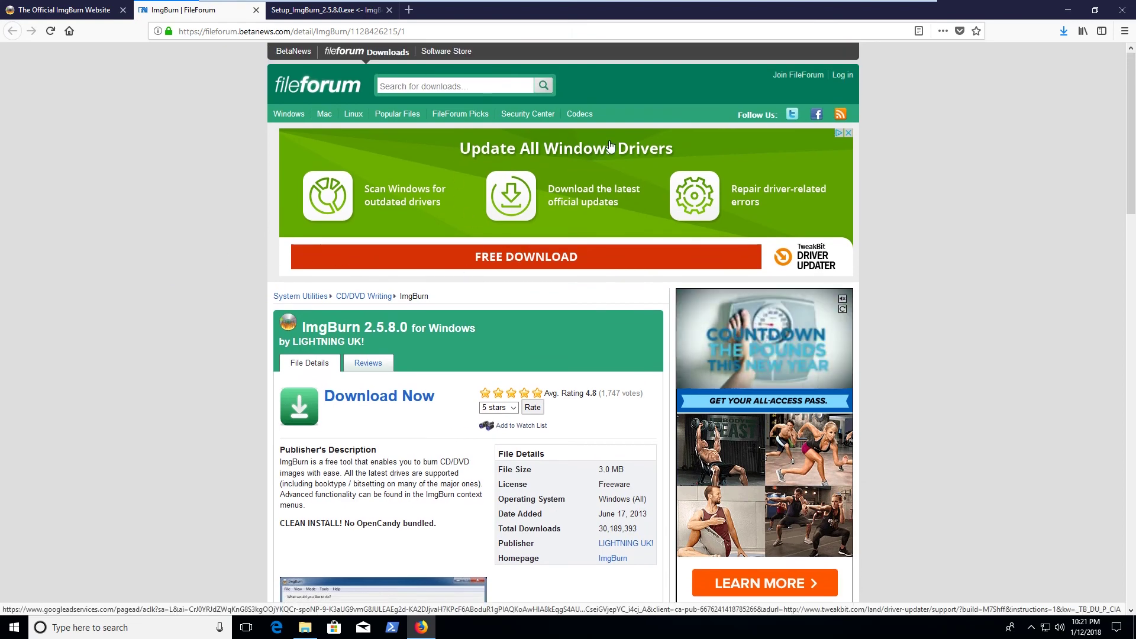
pyautogui.scroll(-6, 249, 225)
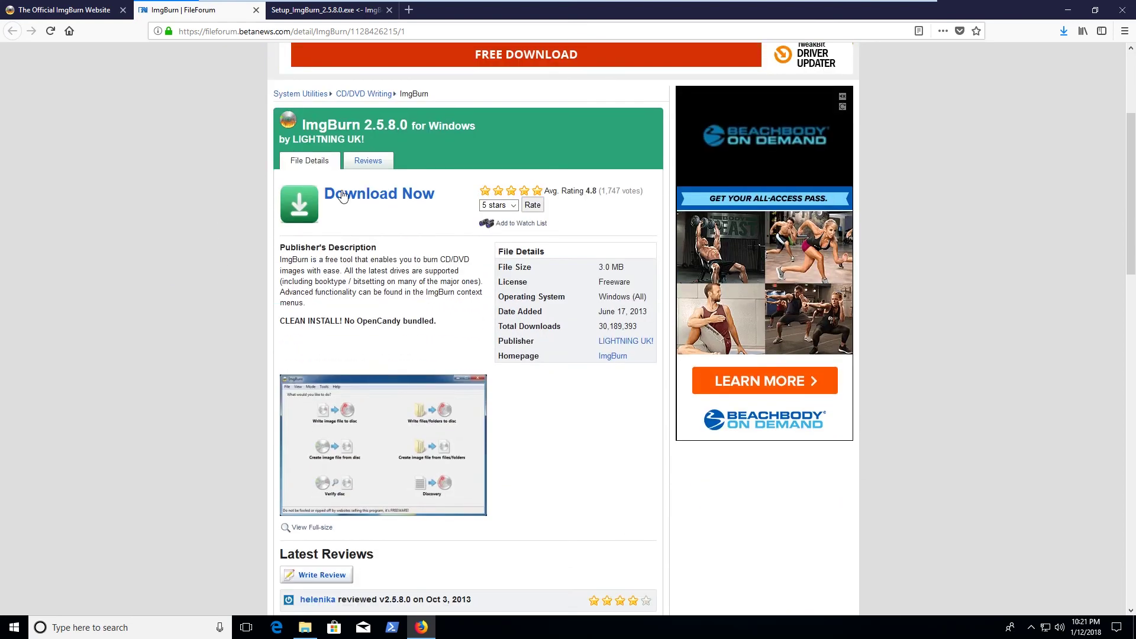
pyautogui.scroll(-5, 234, 225)
pyautogui.scroll(-6, 234, 225)
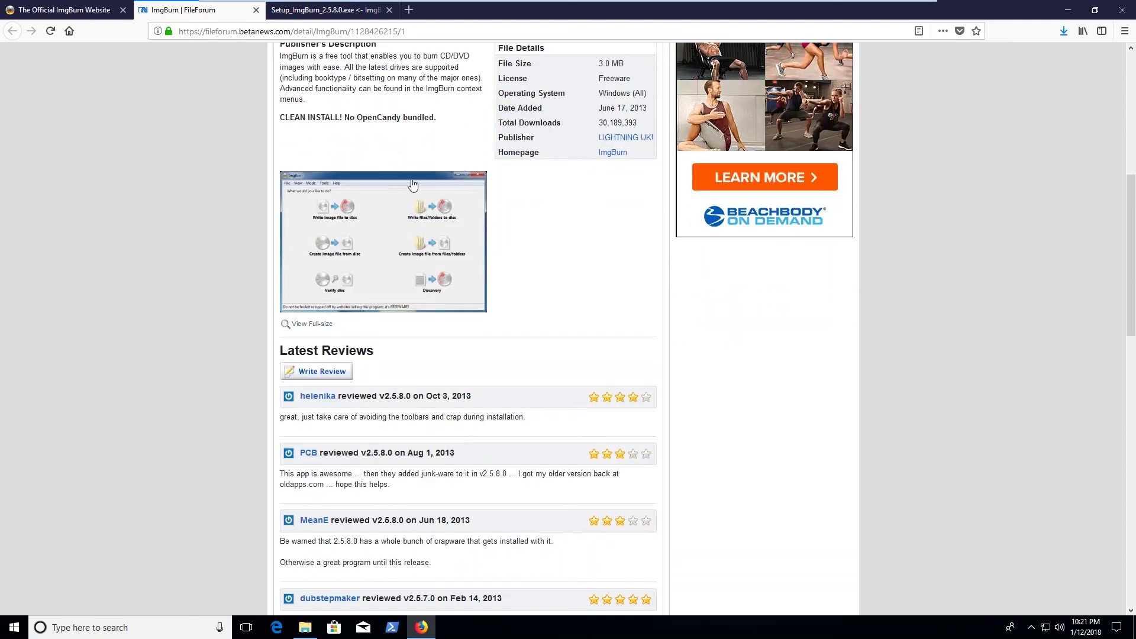
pyautogui.scroll(9, 208, 243)
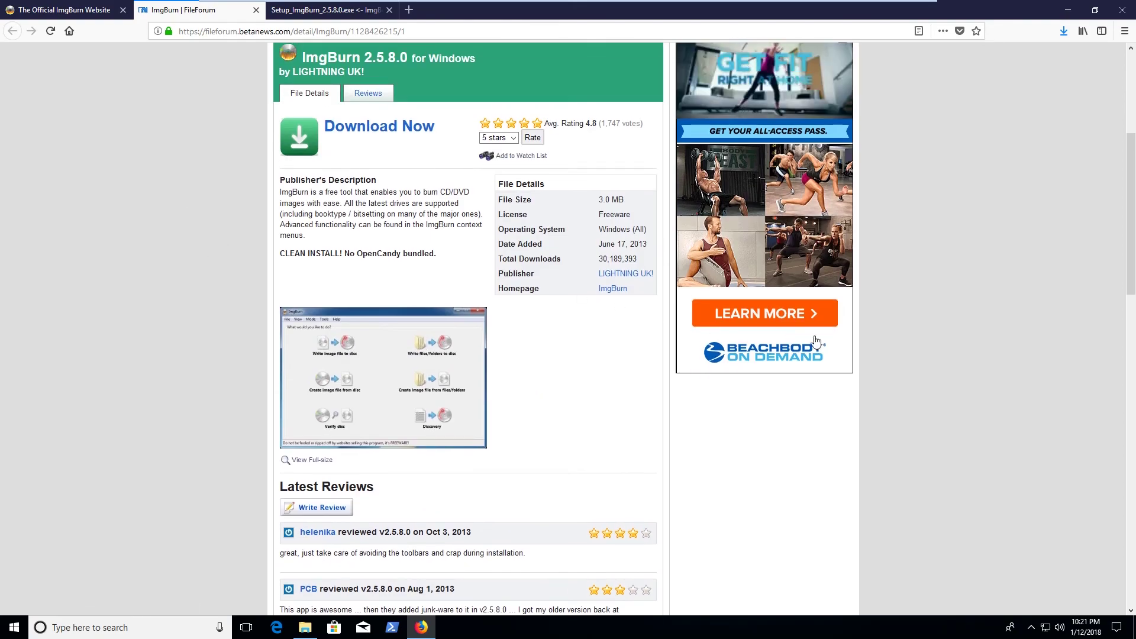
pyautogui.scroll(-13, 806, 332)
pyautogui.scroll(20, 789, 330)
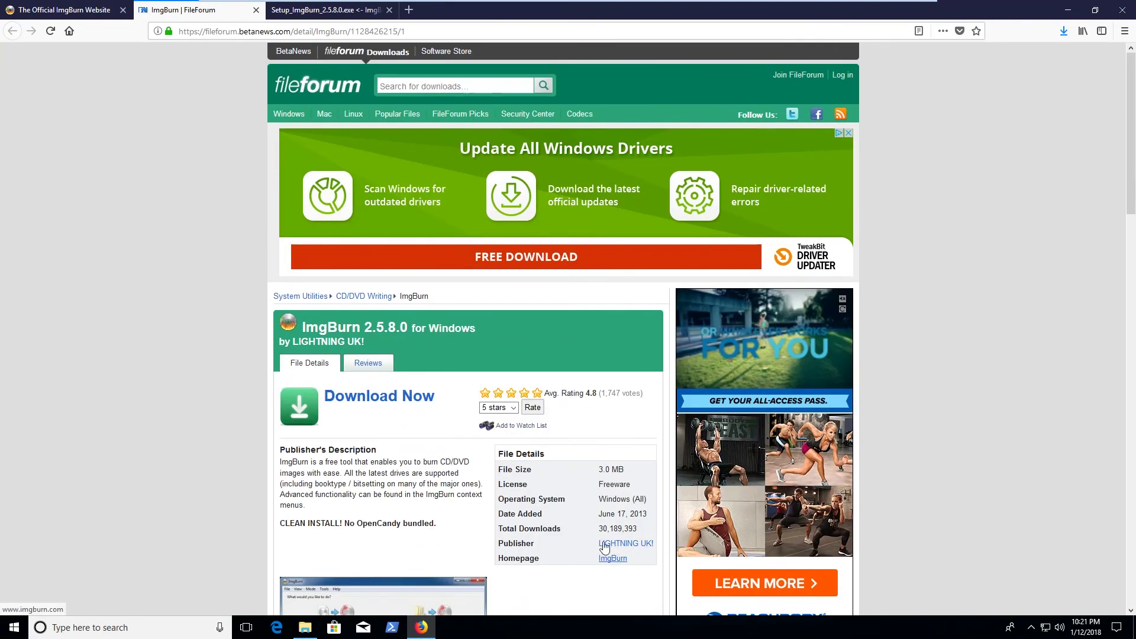
pyautogui.scroll(-4, 313, 396)
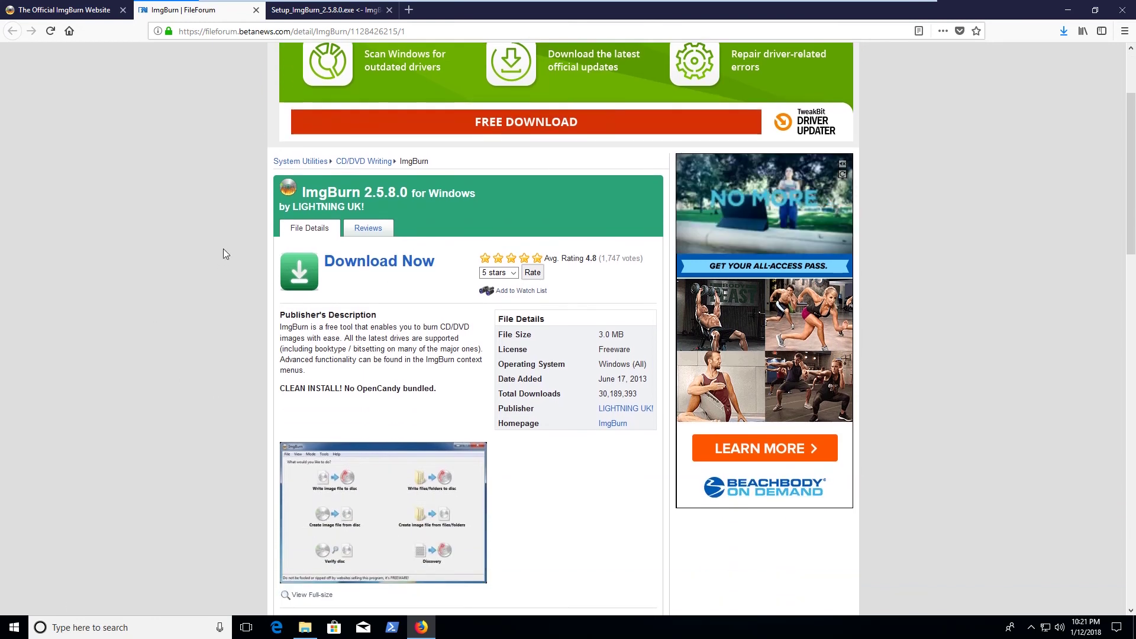
pyautogui.scroll(4, 287, 246)
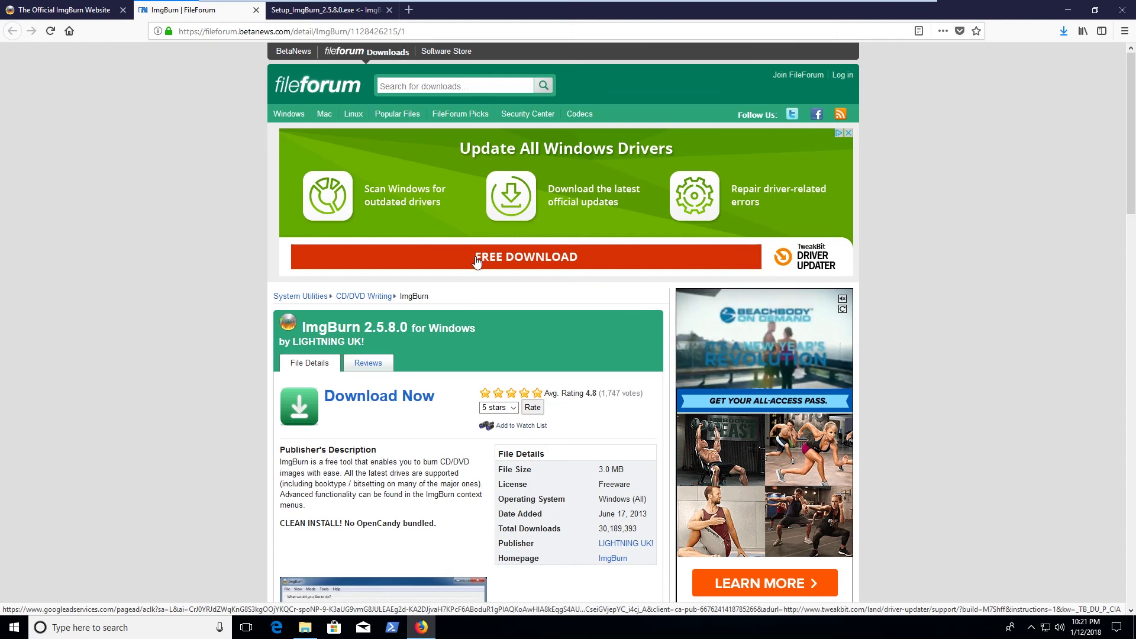
# Highlight all content on the FileForum page to compare it with the advertisement banners, and clear the selection.
pyautogui.moveTo(198, 116); pyautogui.dragTo(970, 407)
pyautogui.click(971, 407)
pyautogui.hotkey('ctrl', 'a')
pyautogui.click(181, 237)
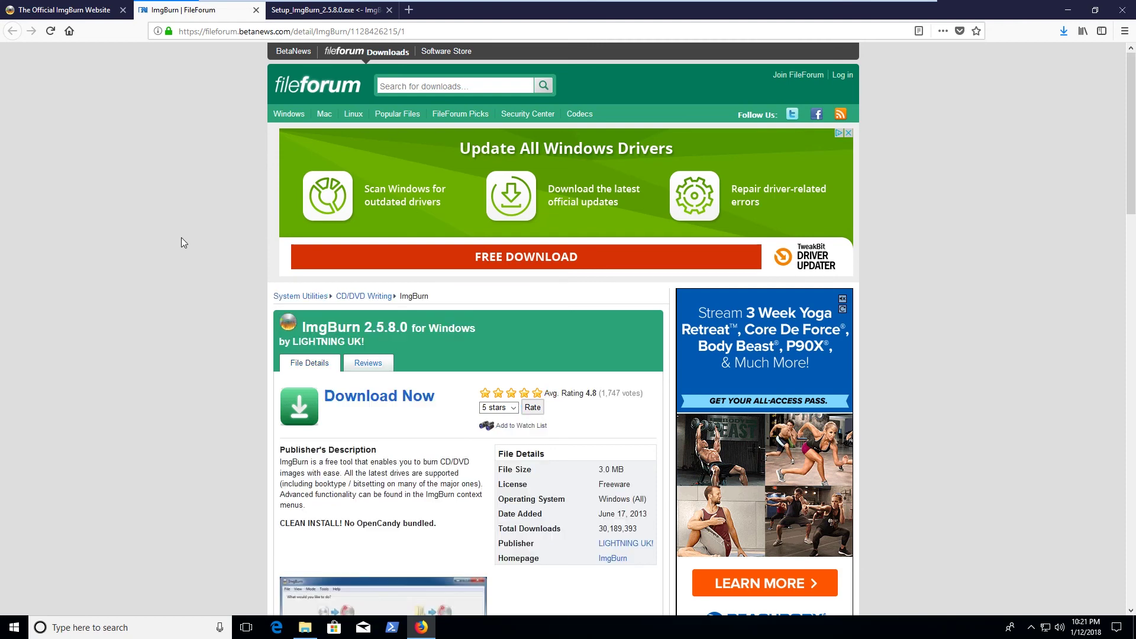
pyautogui.hotkey('ctrl', 'a')
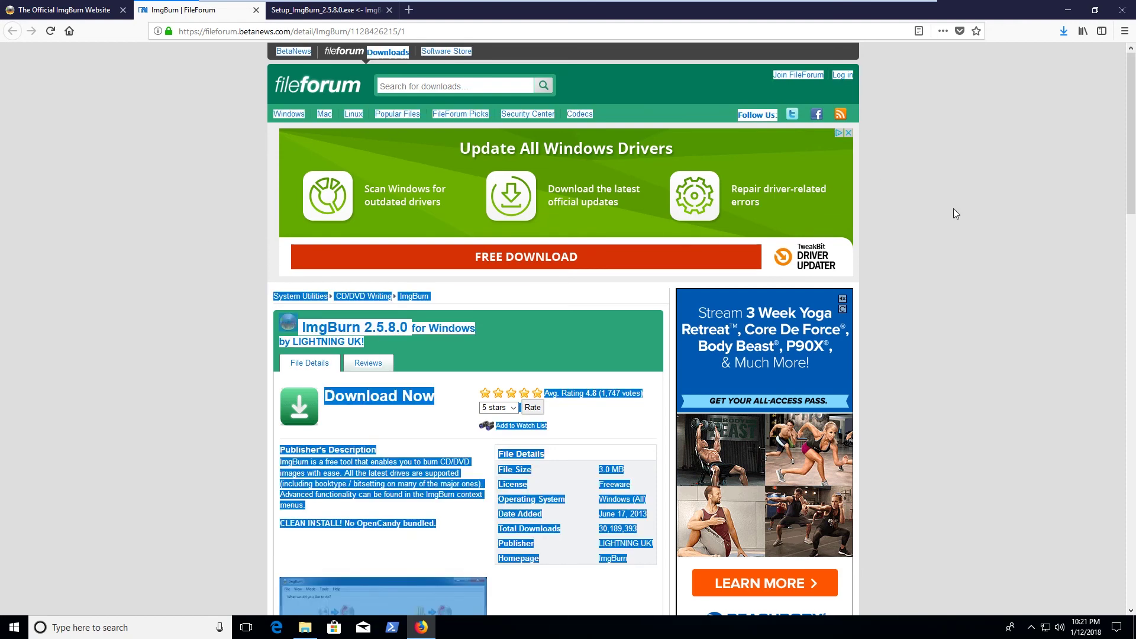
pyautogui.click(956, 213)
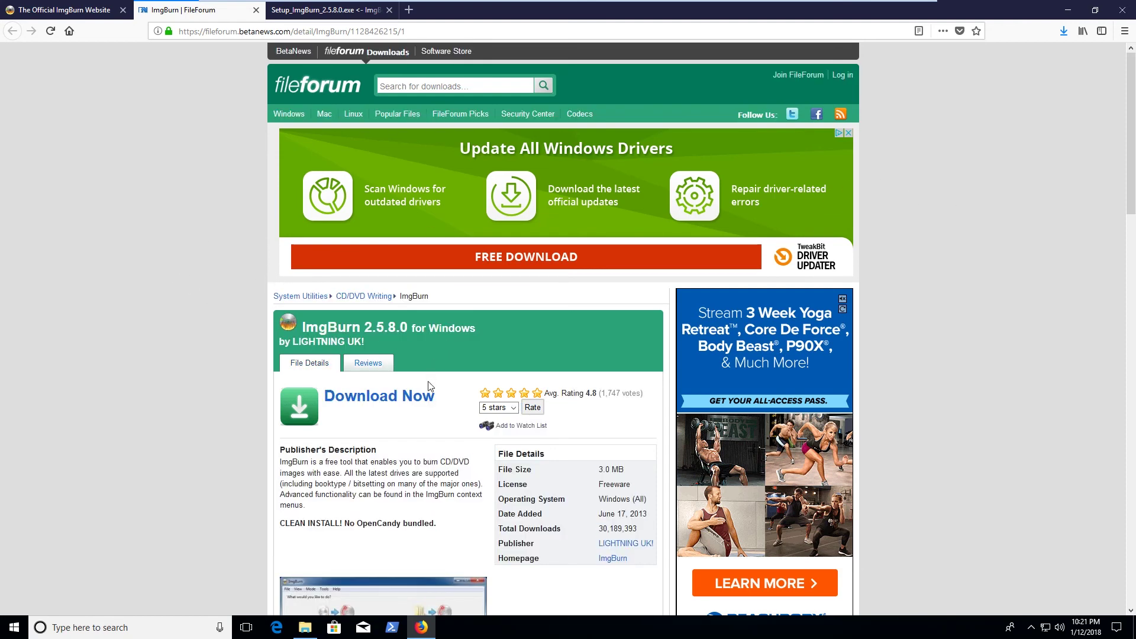
pyautogui.scroll(-5, 219, 231)
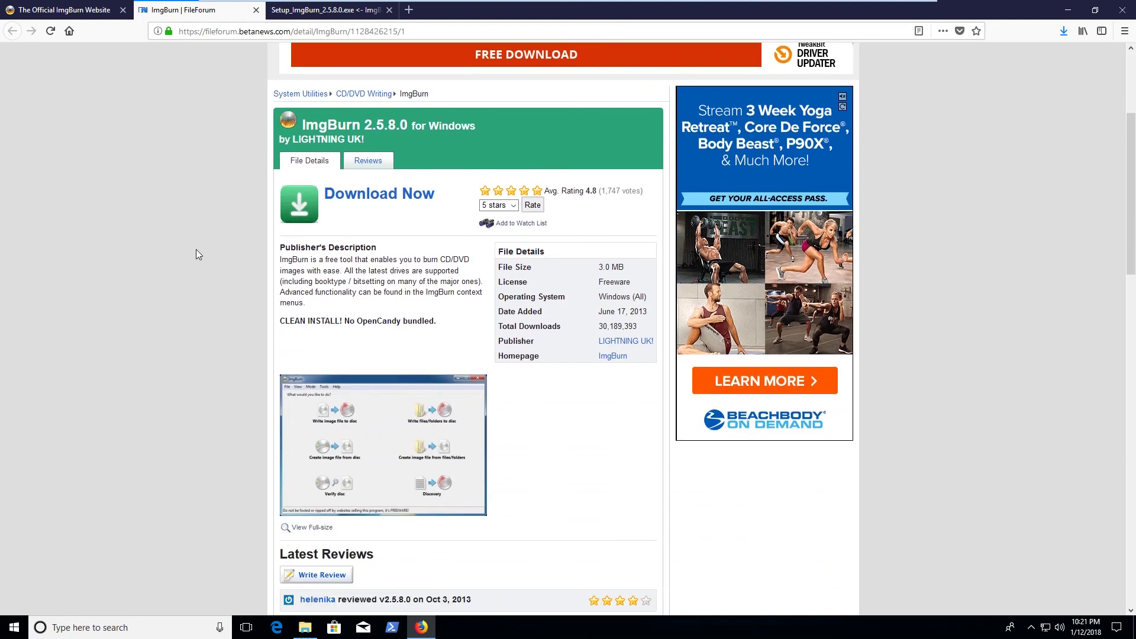
# Request the ImgBurn download on FileForum, decline the offered FileForum_installer.exe, and close the FileForum page.
pyautogui.scroll(3, 213, 255)
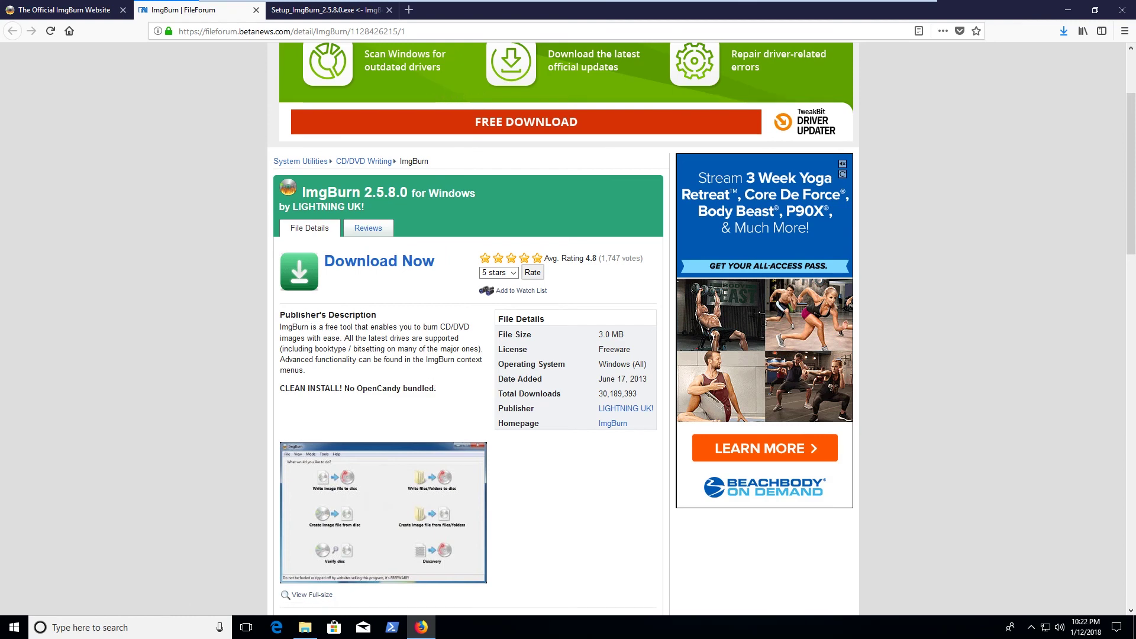
pyautogui.click(349, 265)
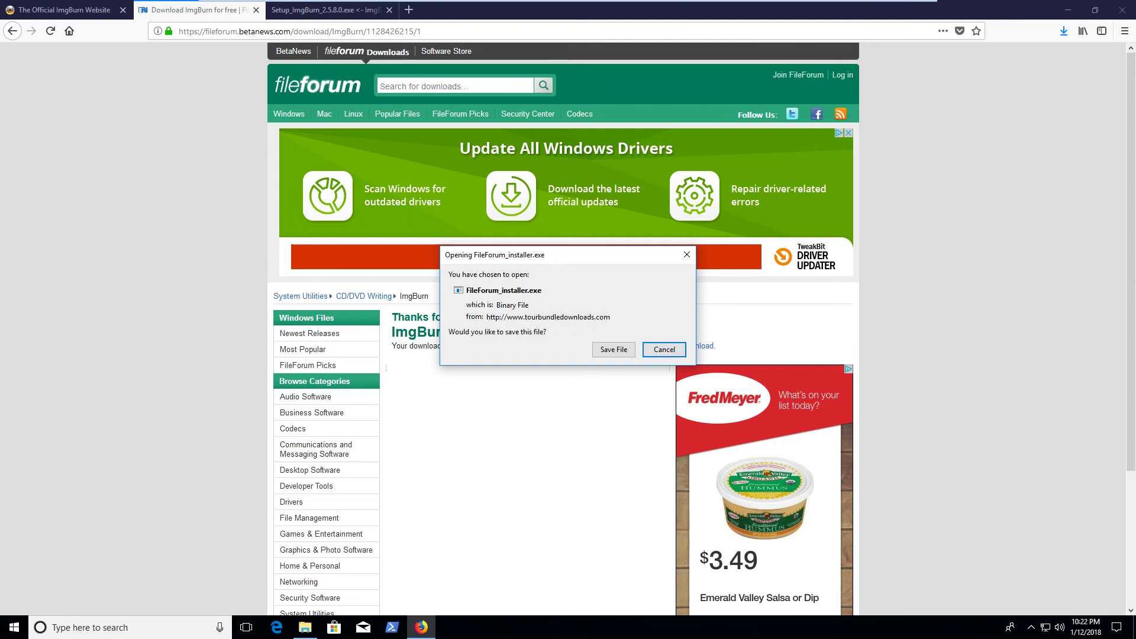
pyautogui.click(664, 349)
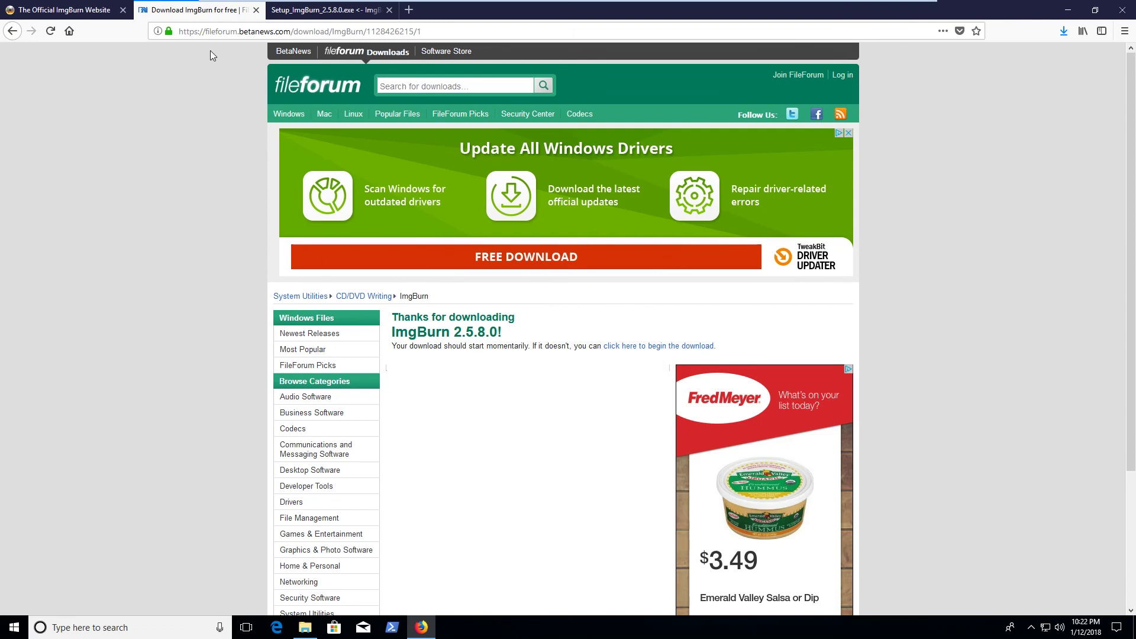
pyautogui.click(257, 10)
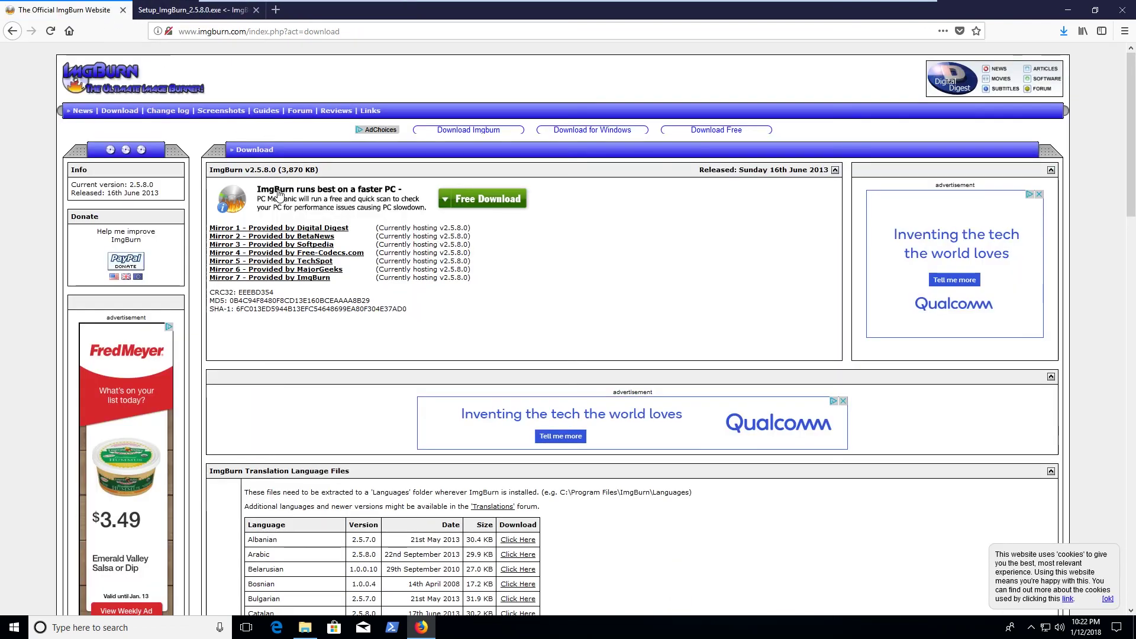
# Open the Mirror 4 link provided by Free-Codecs.com in a new tab and switch to it.
pyautogui.rightClick(292, 254)
pyautogui.click(331, 258)
pyautogui.click(195, 10)
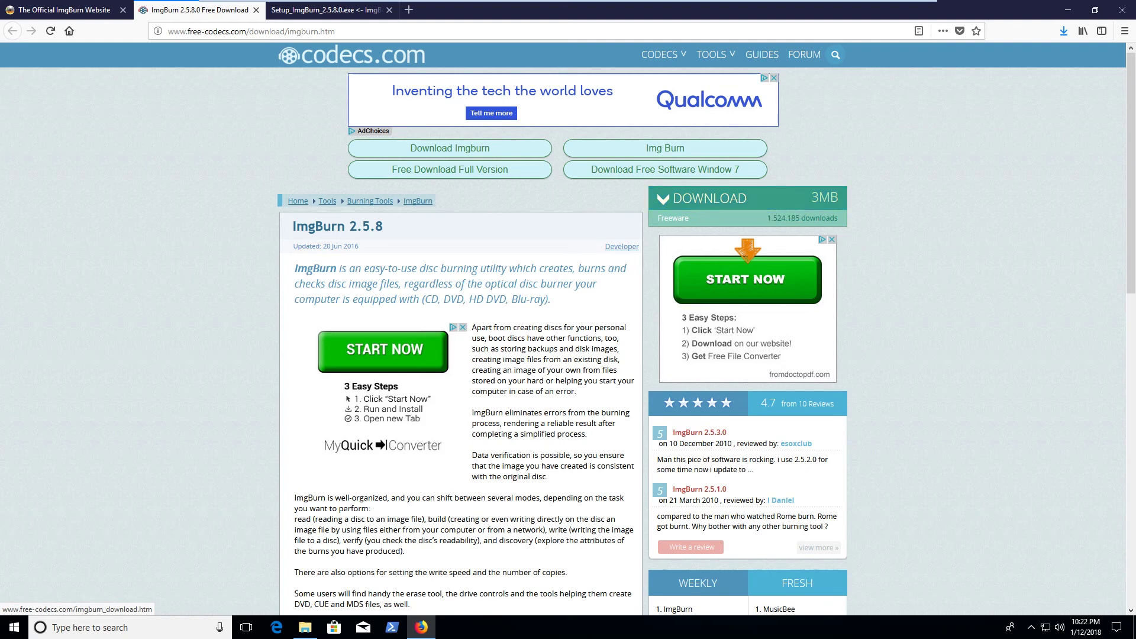
# Examine the Free-Codecs page for ImgBurn 2.5.8, telling its genuine download links apart from the advertisement buttons.
pyautogui.scroll(-5, 538, 222)
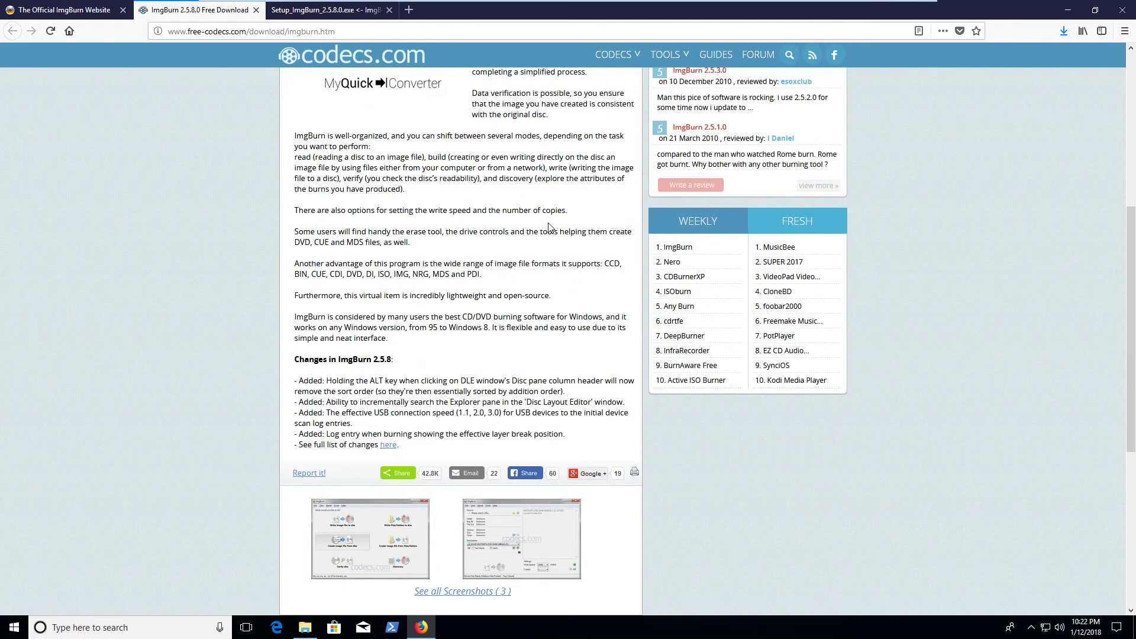
pyautogui.scroll(-4, 549, 227)
pyautogui.scroll(-2, 622, 286)
pyautogui.scroll(10, 619, 307)
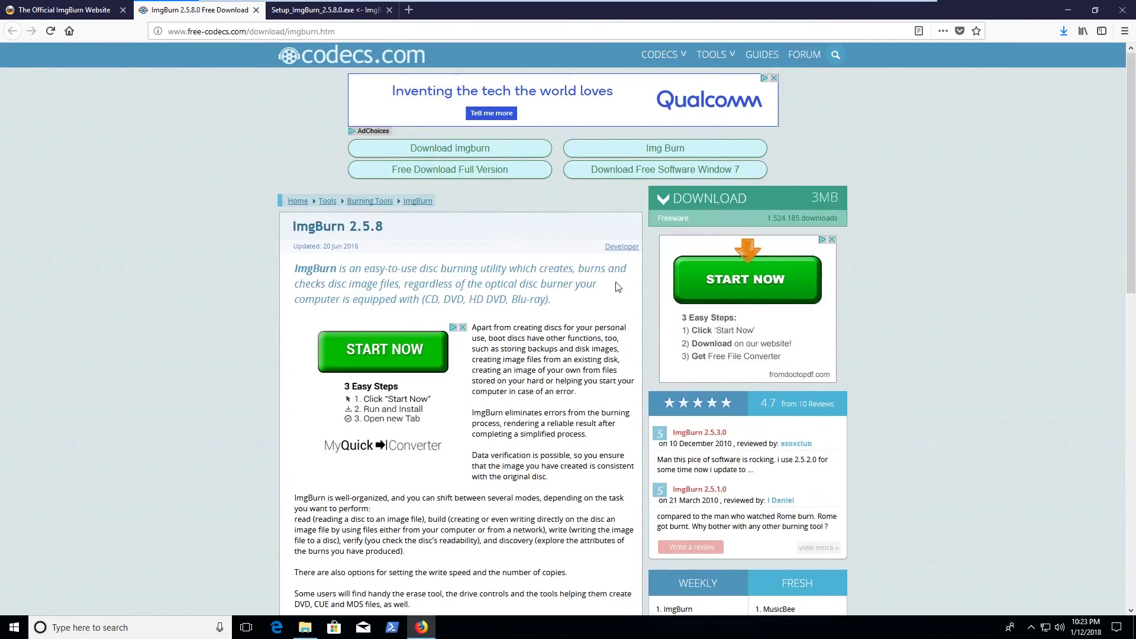
pyautogui.scroll(-6, 638, 253)
pyautogui.scroll(-3, 572, 305)
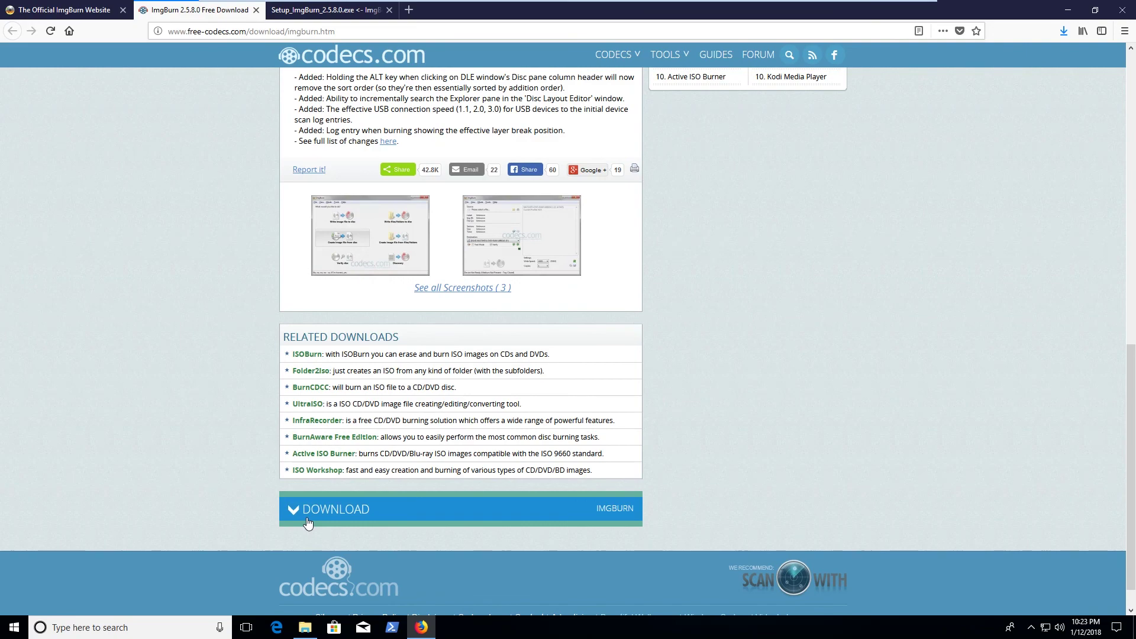
pyautogui.scroll(15, 395, 489)
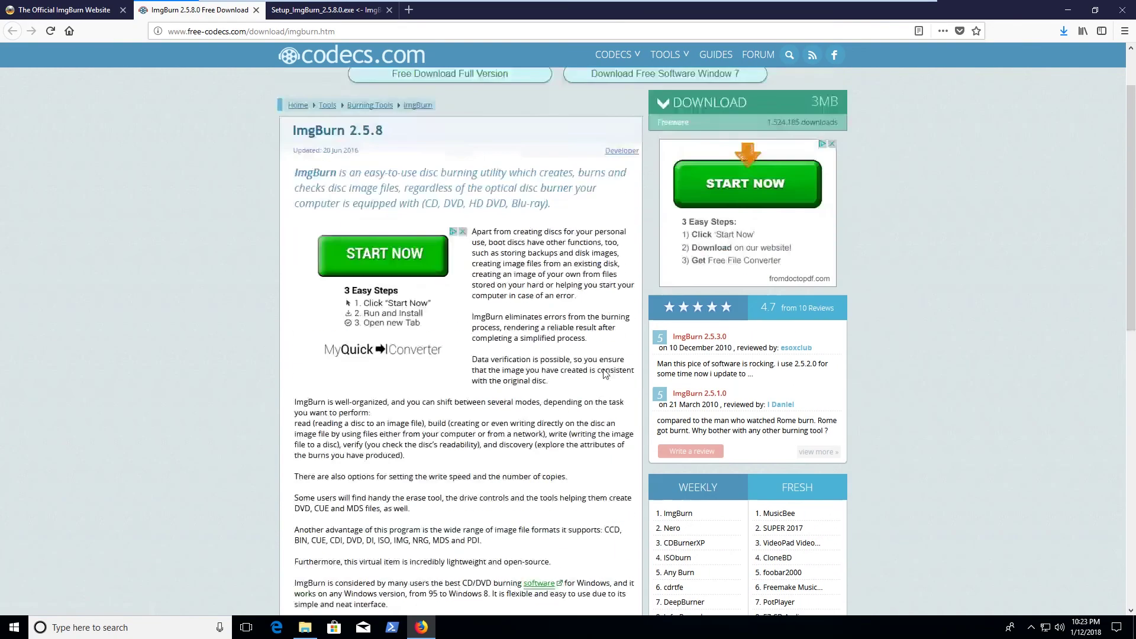
# Open the ImgBurn download page on Free-Codecs and save ImgBurn_2.5.8.0.exe, the version without OpenCandy.
pyautogui.click(712, 153)
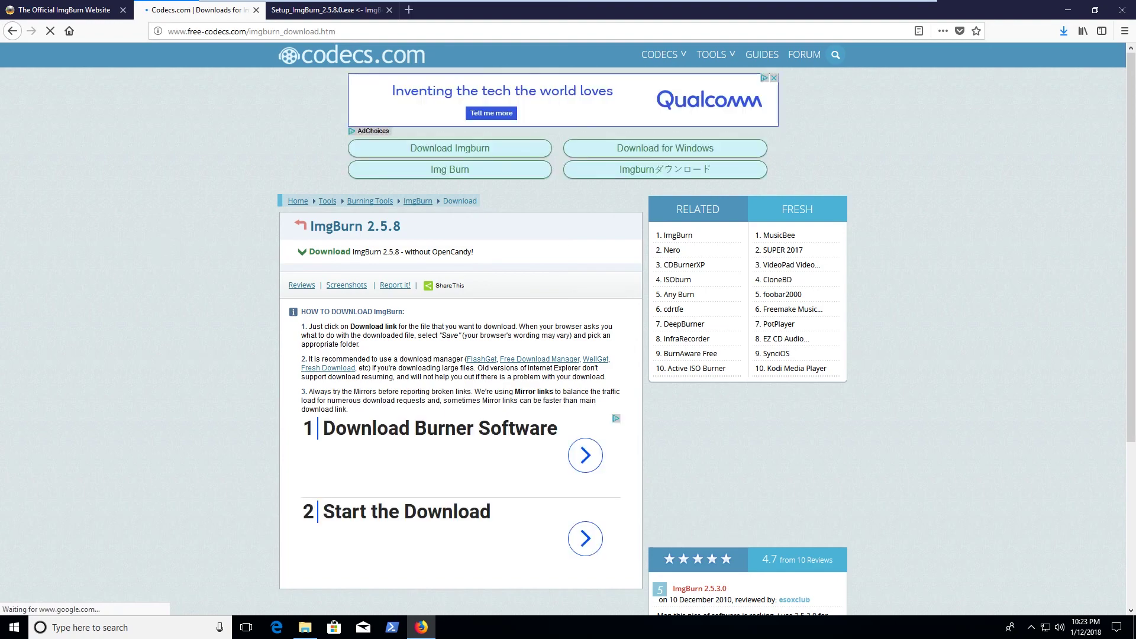
pyautogui.scroll(-2, 172, 340)
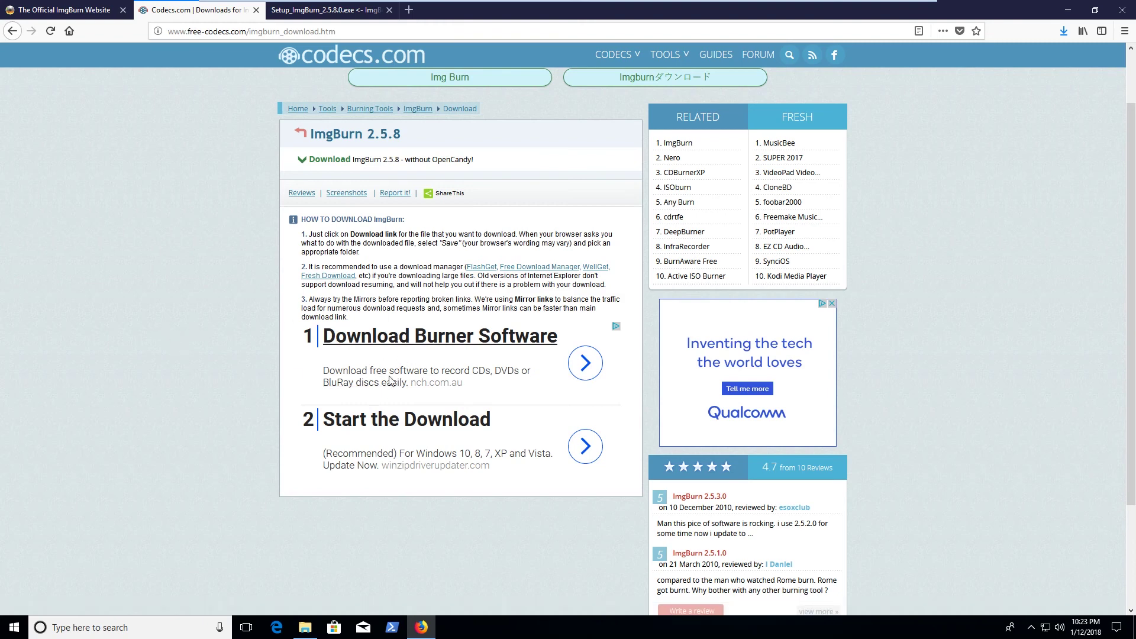
pyautogui.click(342, 161)
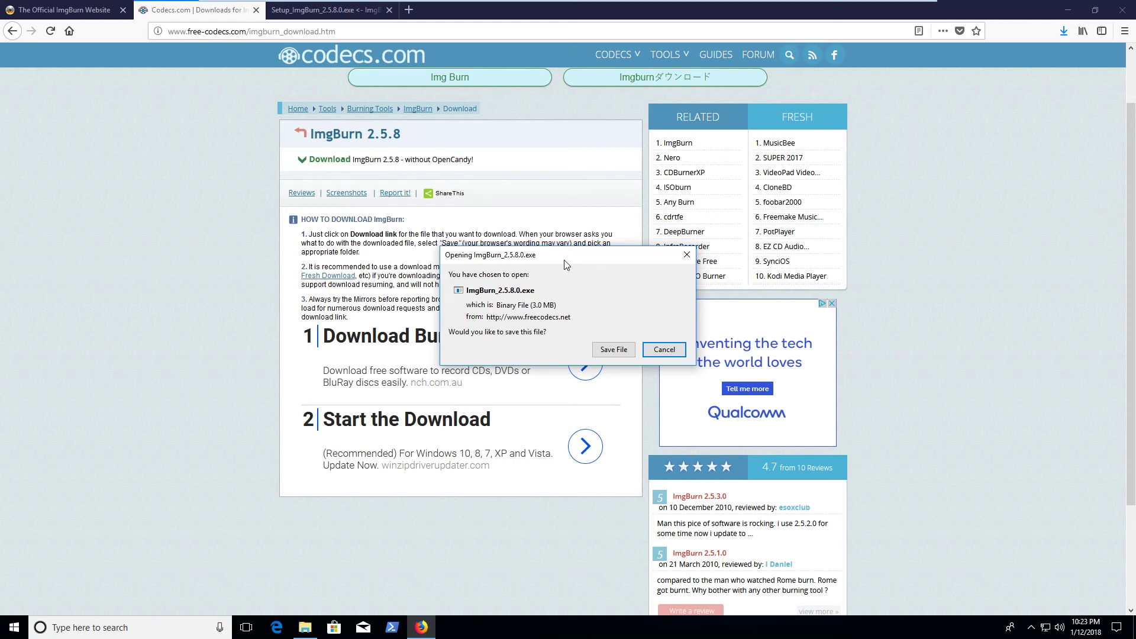
pyautogui.click(613, 350)
# Compare Setup_ImgBurn_2.5.8.0 with ImgBurn_2.5.8.0 in the Downloads folder in File Explorer, and return to the browser.
pyautogui.click(305, 628)
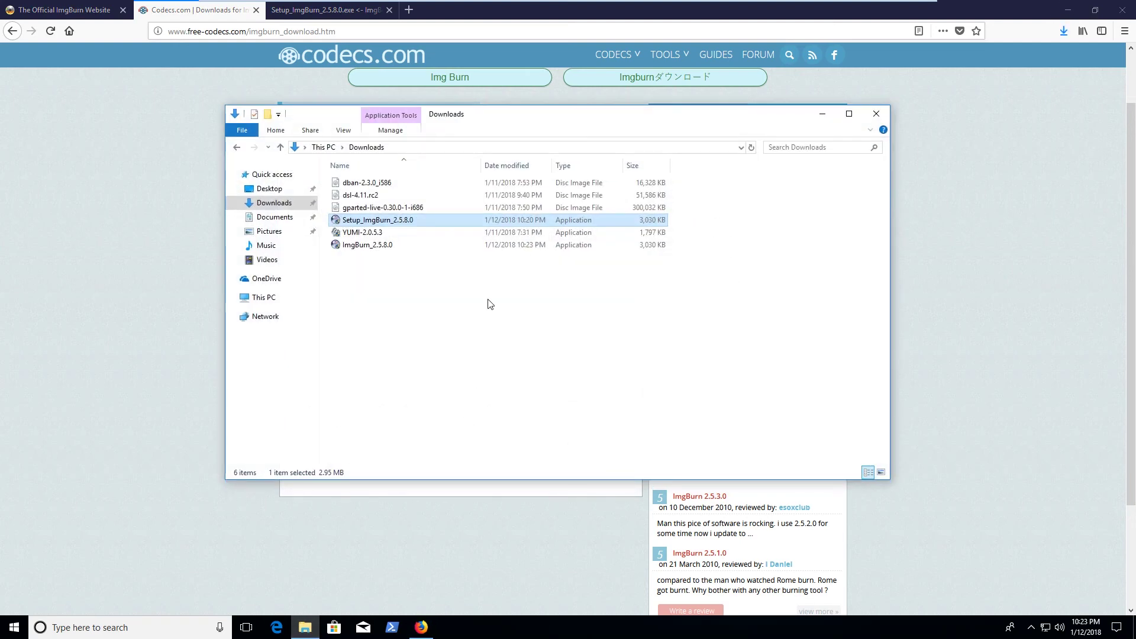
pyautogui.click(490, 305)
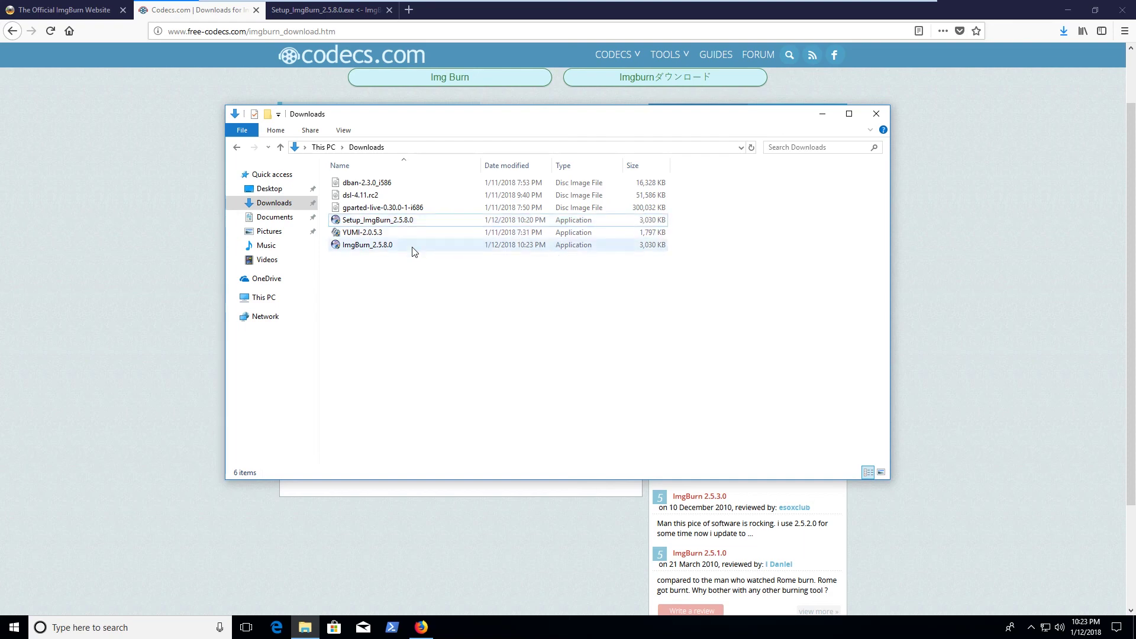
pyautogui.click(386, 223)
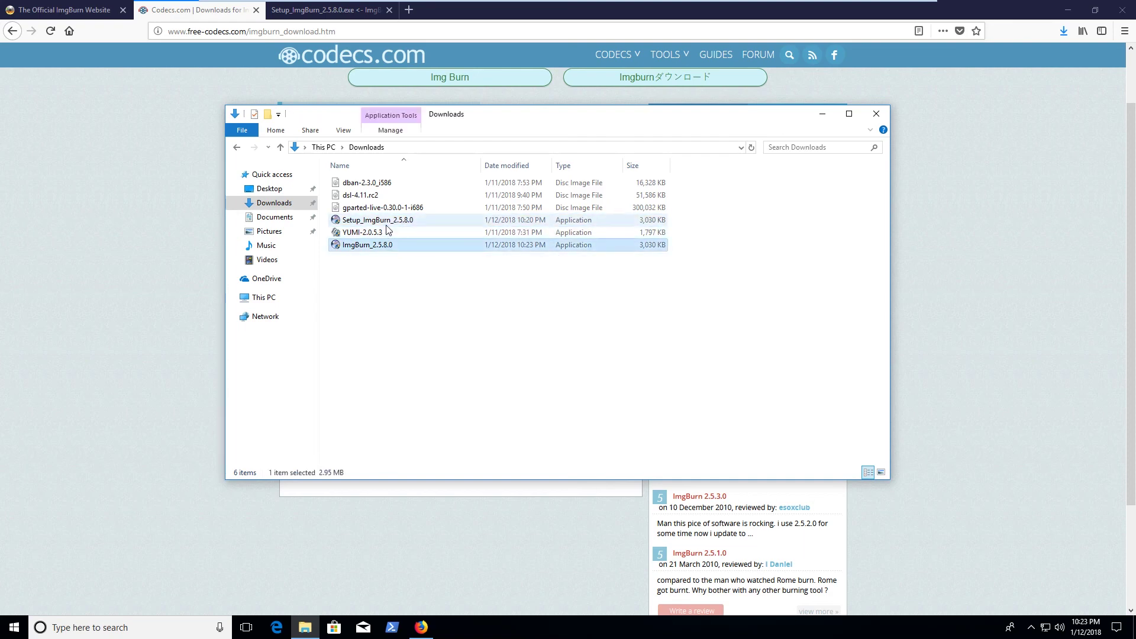
pyautogui.click(388, 247)
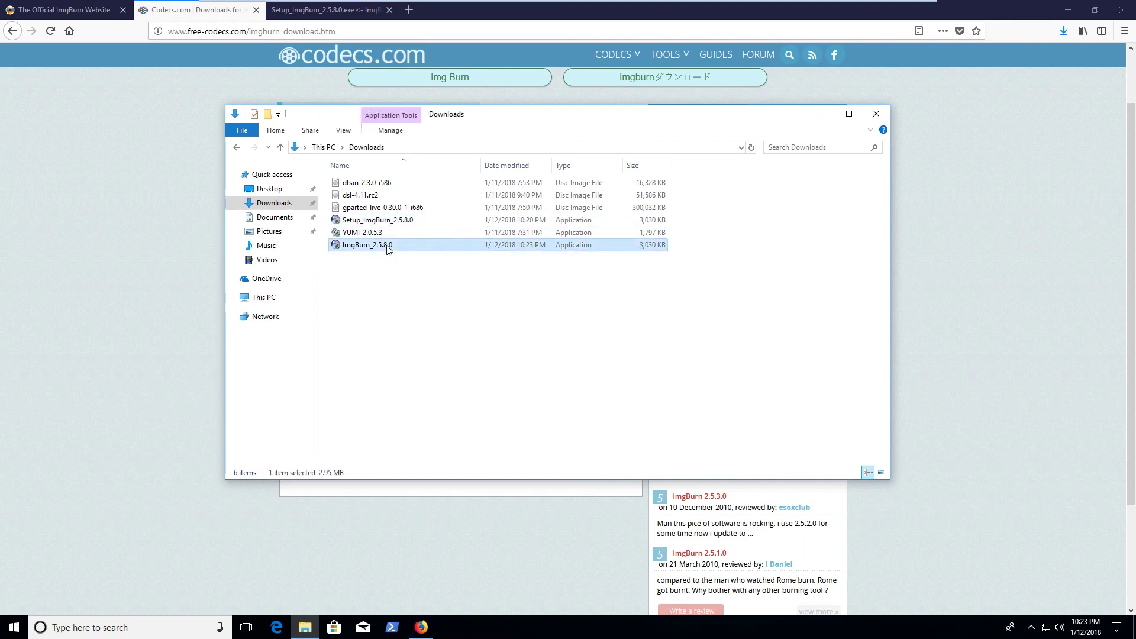
pyautogui.click(379, 220)
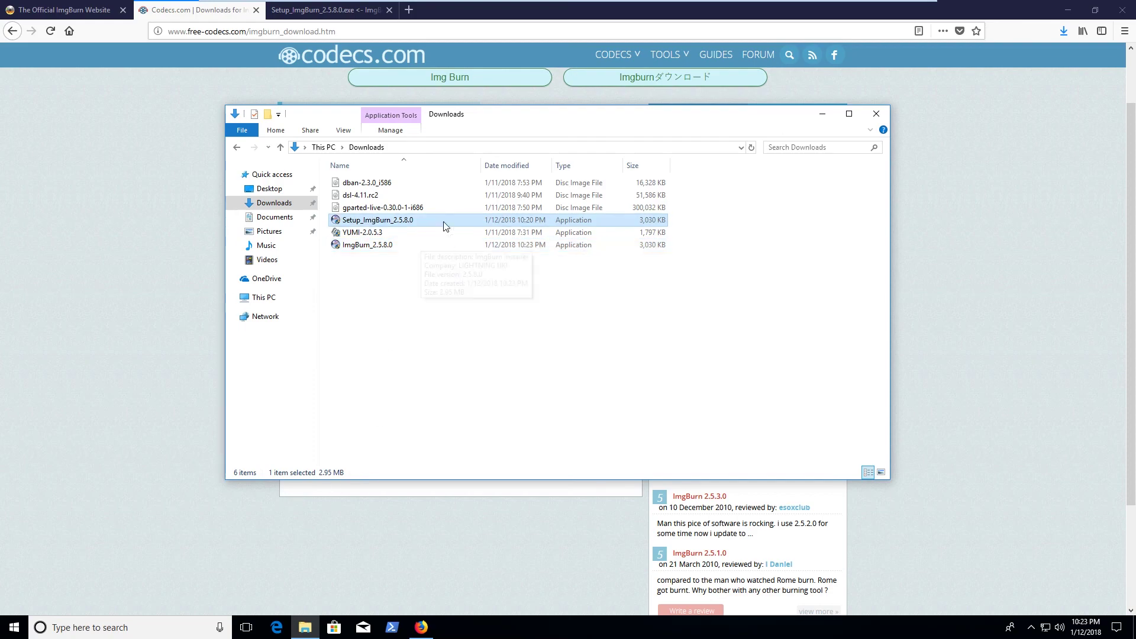
pyautogui.click(33, 222)
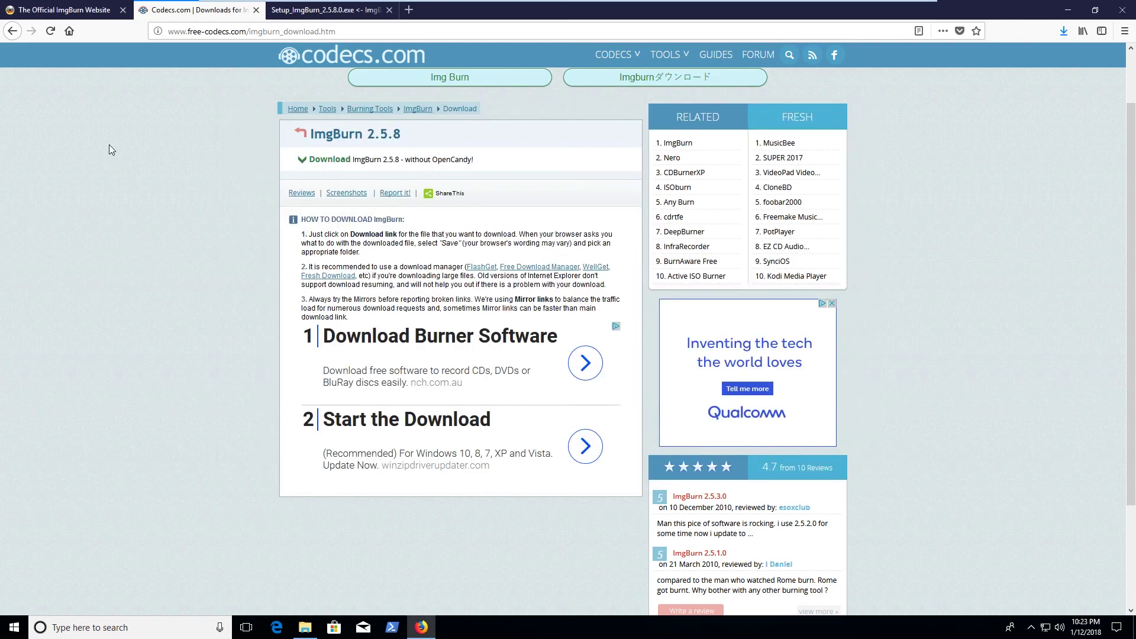
# Return to the ImgBurn mirror list and open the Mirror 6 link provided by MajorGeeks in a new tab.
pyautogui.click(60, 9)
pyautogui.rightClick(312, 271)
pyautogui.click(349, 279)
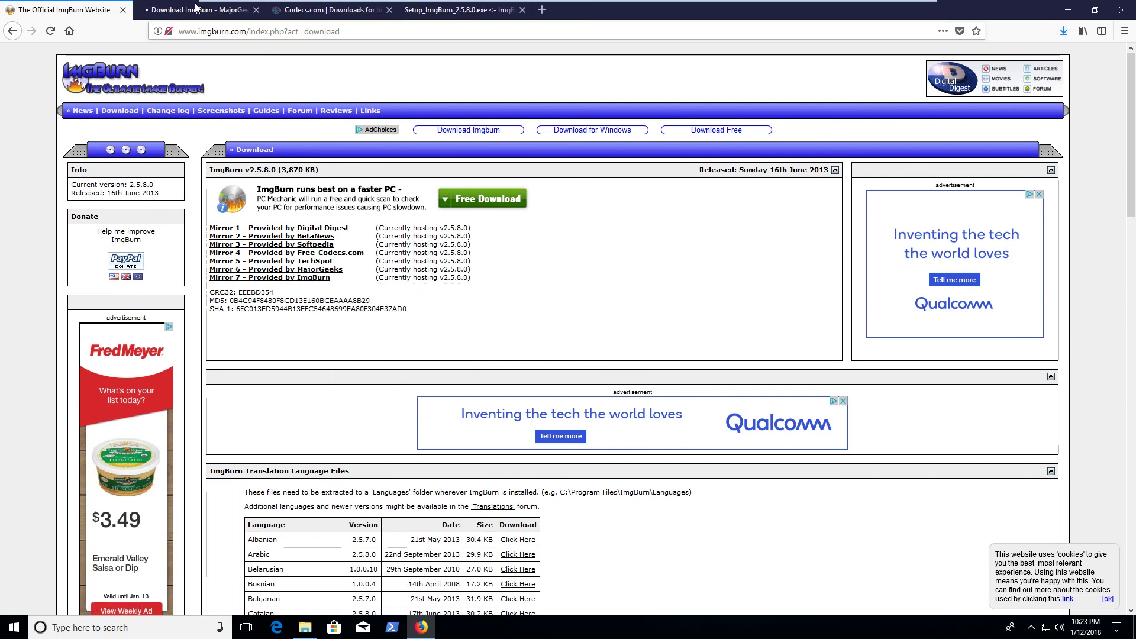
pyautogui.click(201, 10)
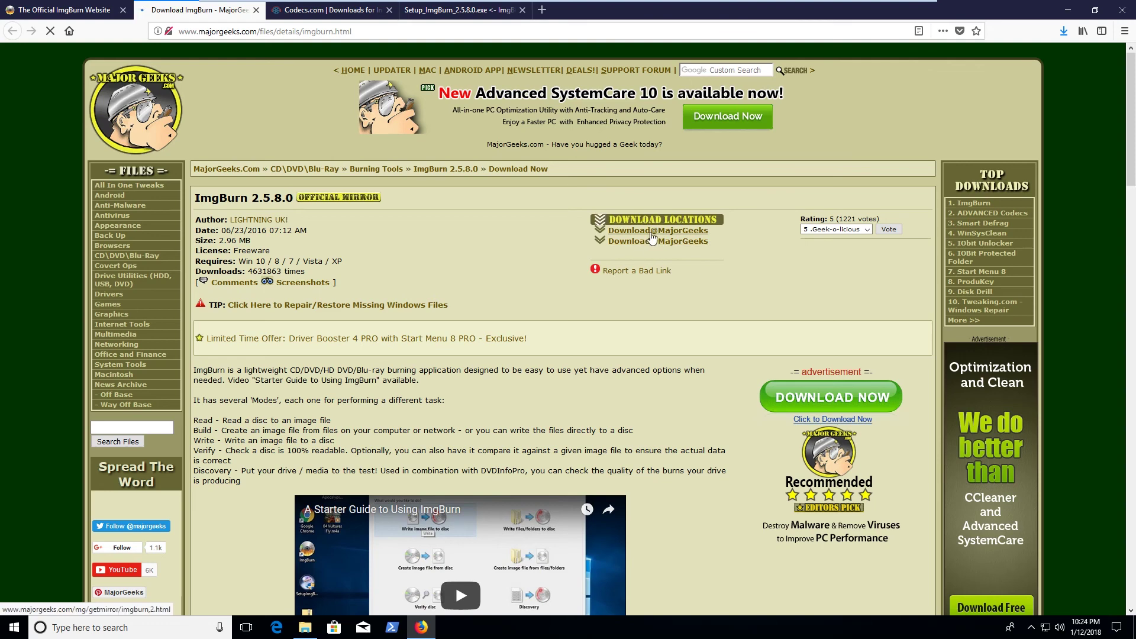
# Review the MajorGeeks ImgBurn page, save SetupImgBurn_2.5.8.0.exe from its download location, and dismiss the social media popup.
pyautogui.scroll(-2, 594, 281)
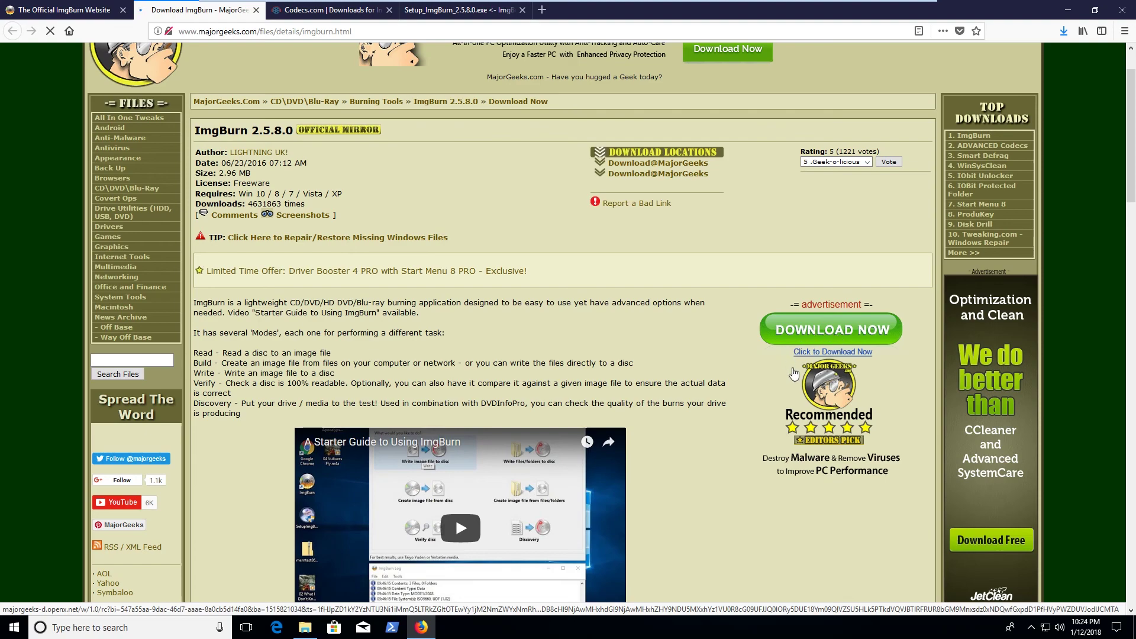
pyautogui.scroll(-3, 728, 339)
pyautogui.scroll(-5, 726, 335)
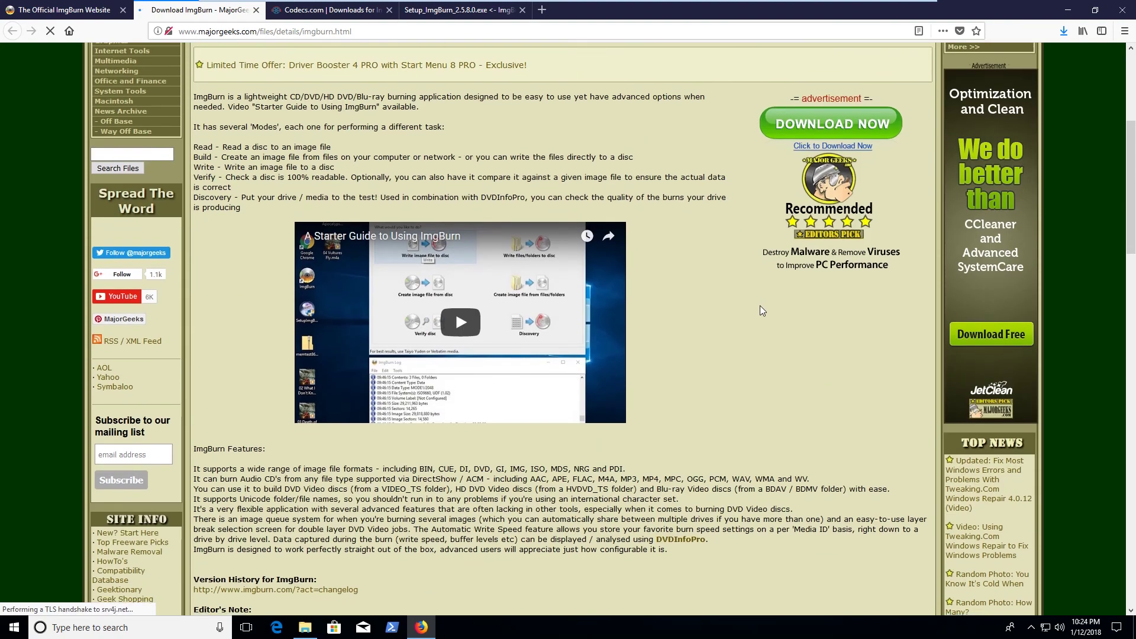
pyautogui.scroll(4, 784, 312)
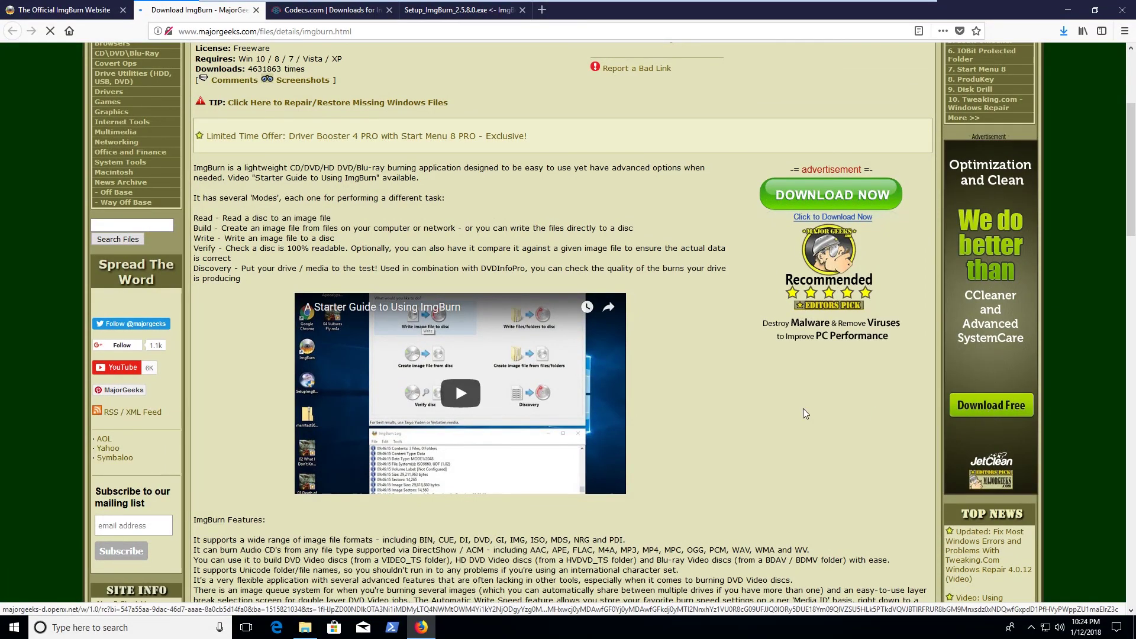
pyautogui.scroll(-10, 729, 336)
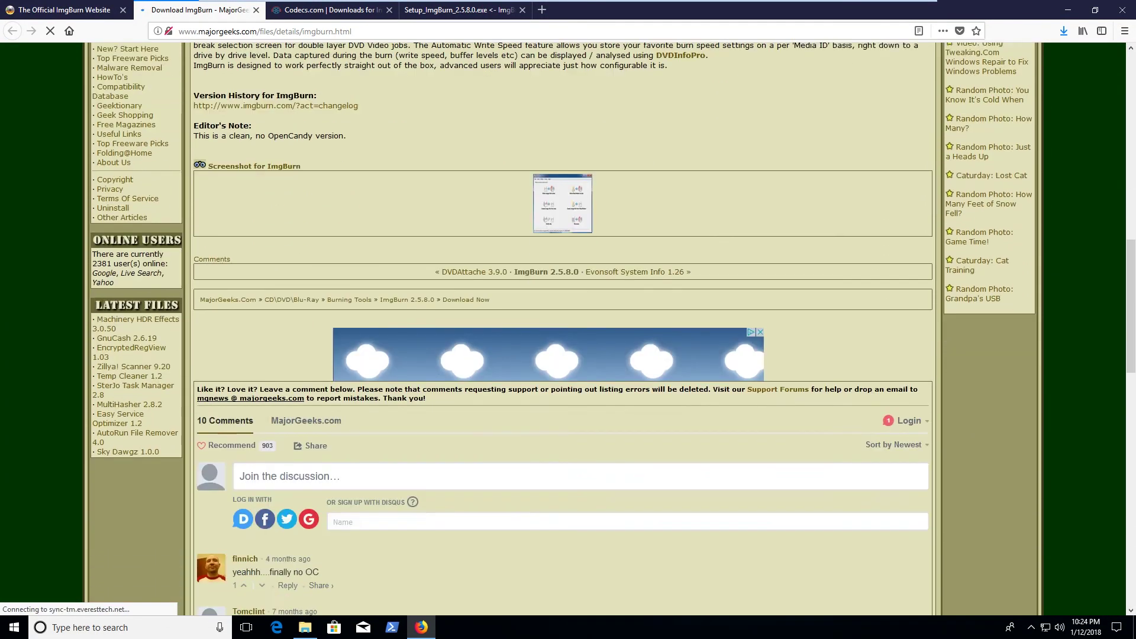
pyautogui.scroll(12, 794, 287)
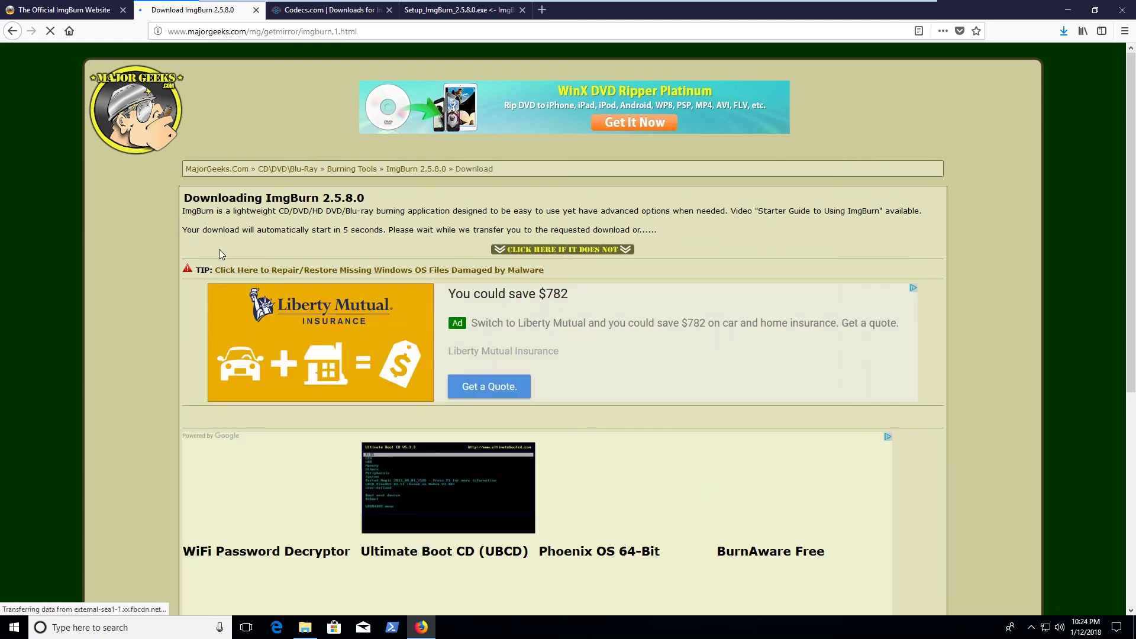
pyautogui.scroll(-6, 789, 197)
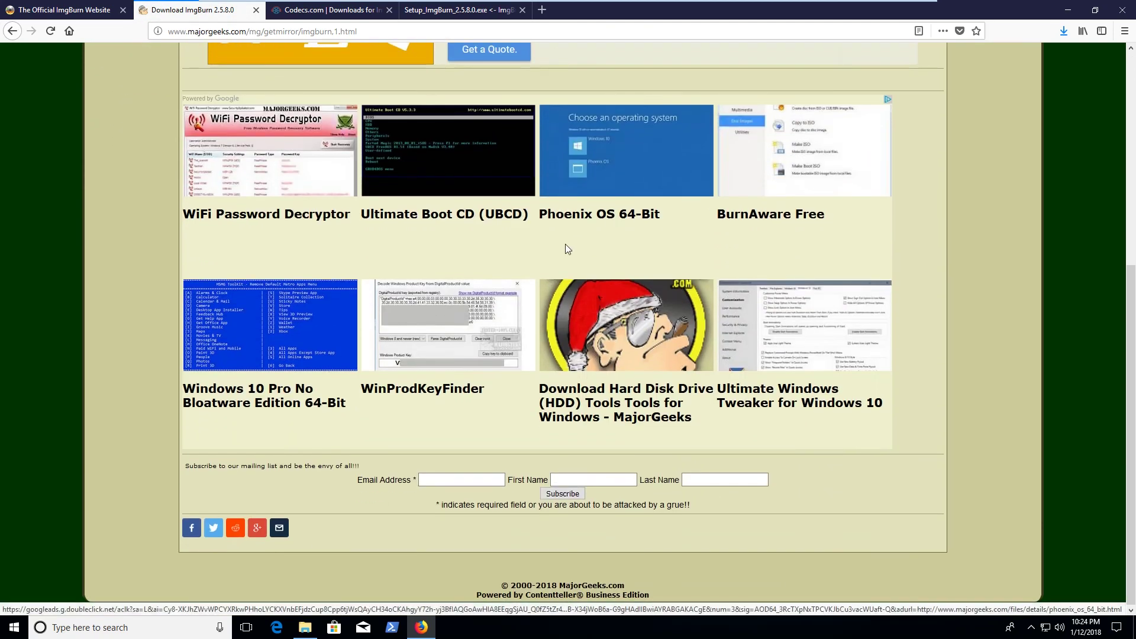
pyautogui.scroll(6, 533, 255)
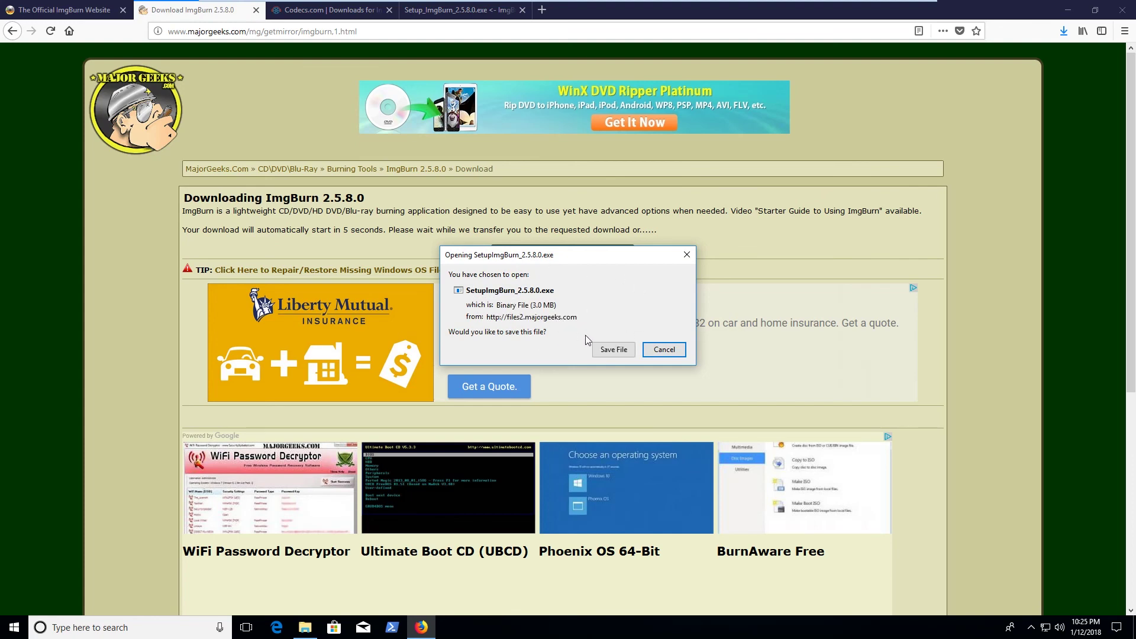
pyautogui.click(613, 350)
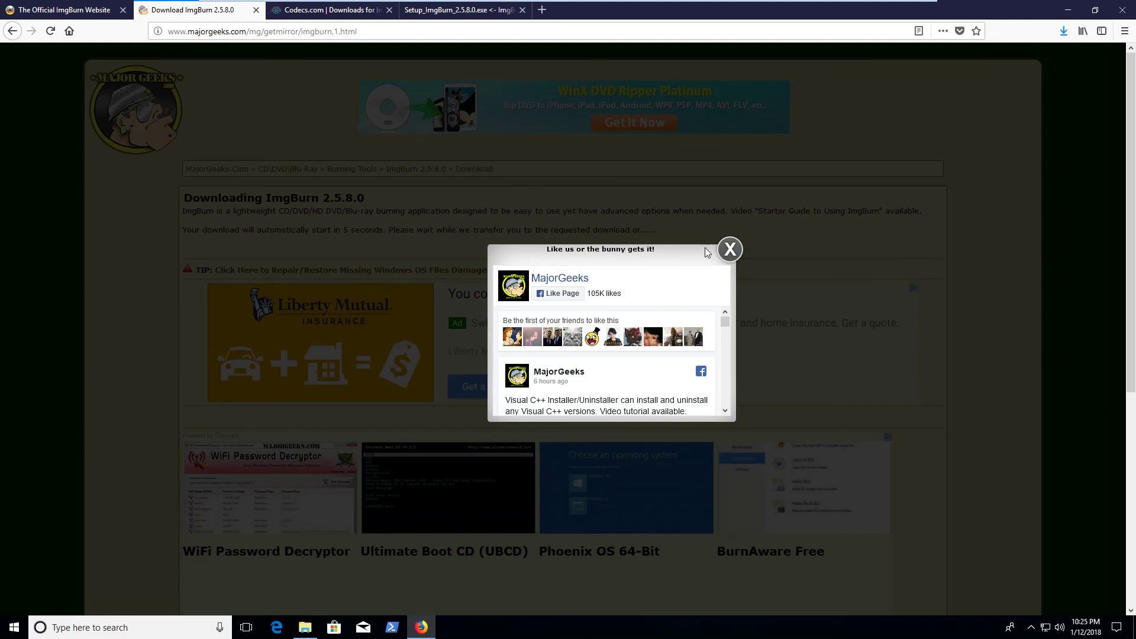
pyautogui.click(732, 251)
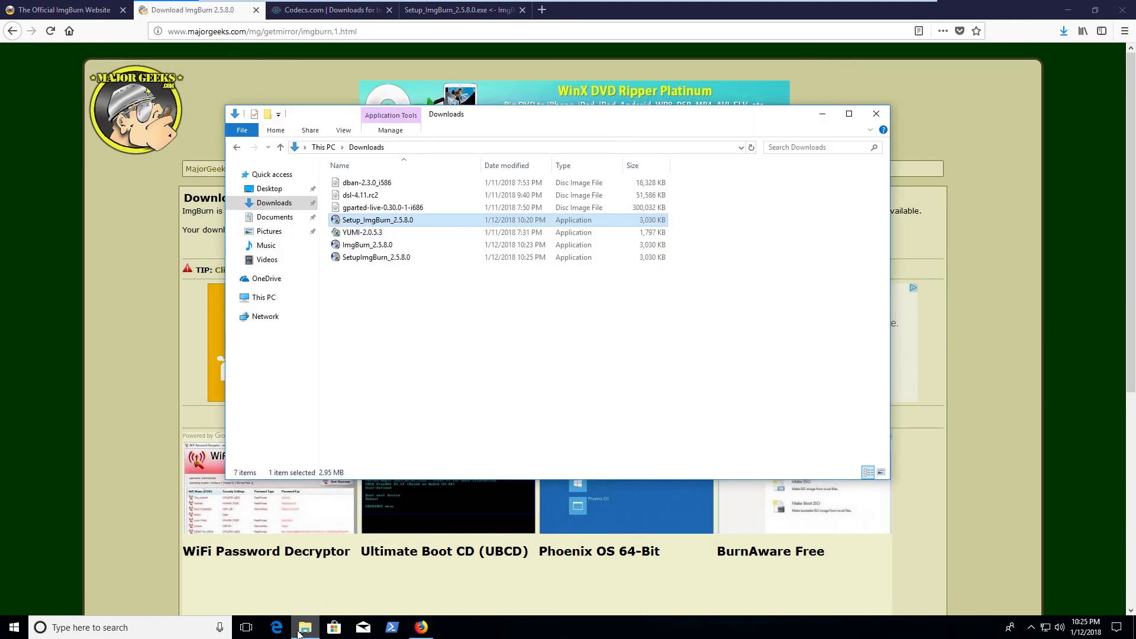
# Compare the three ImgBurn 2.5.8.0 installers in the Downloads folder in File Explorer, and return to the browser.
pyautogui.click(305, 627)
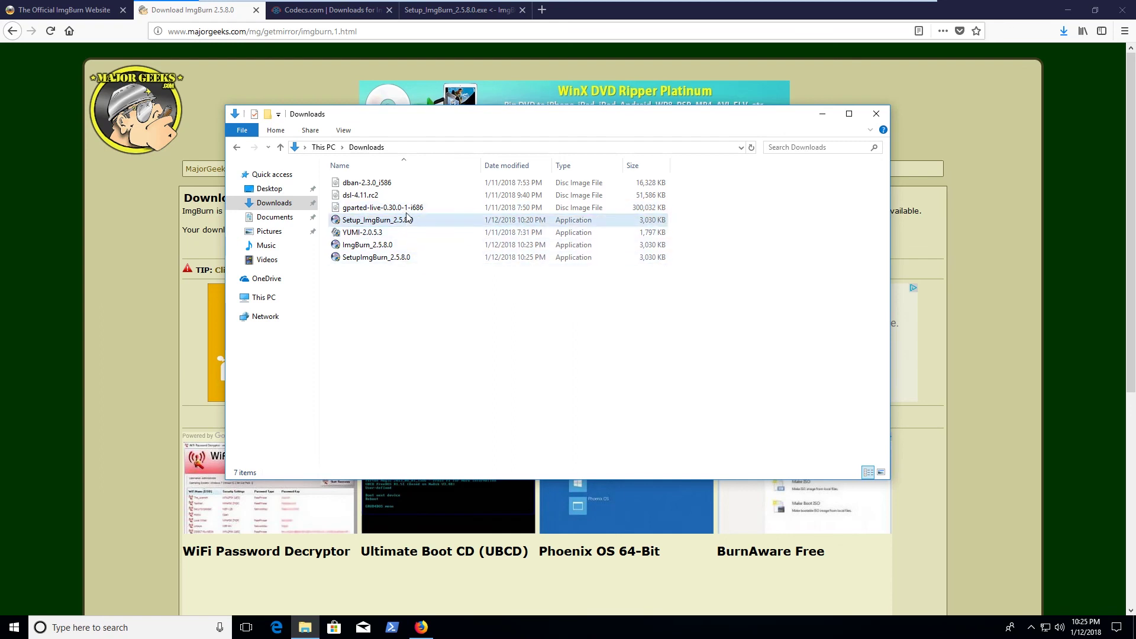
pyautogui.click(412, 265)
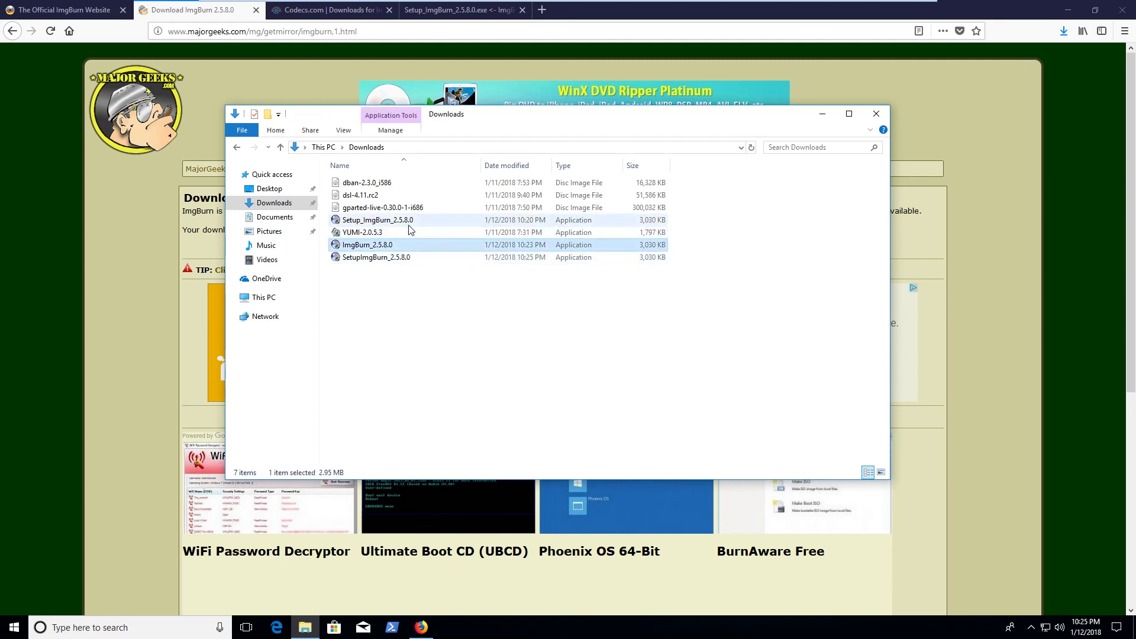
pyautogui.click(378, 220)
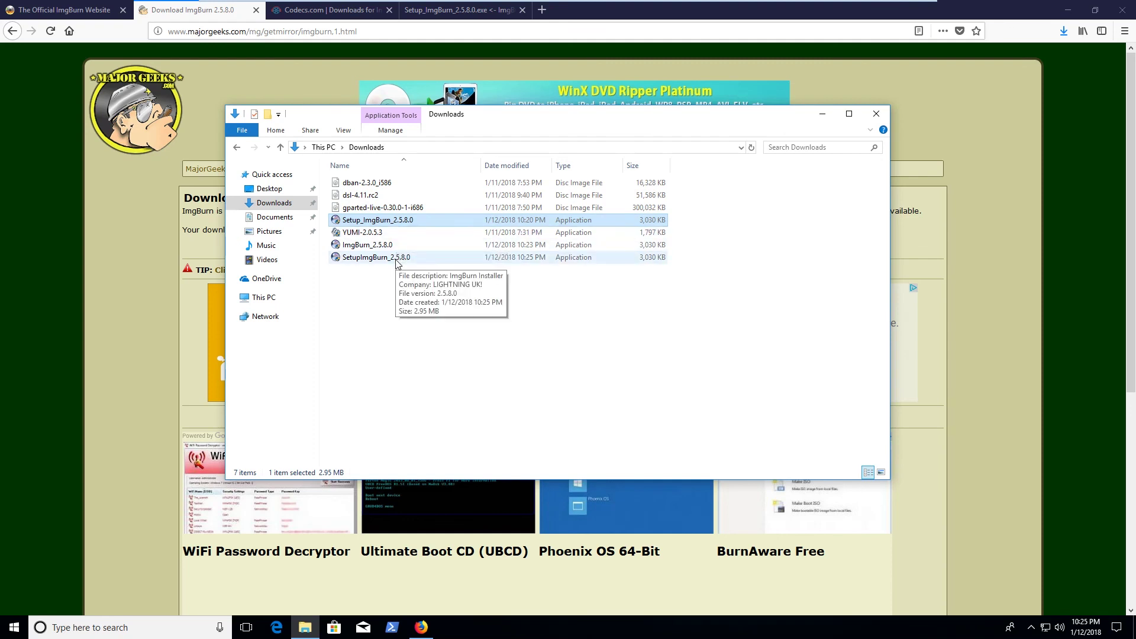
pyautogui.click(130, 261)
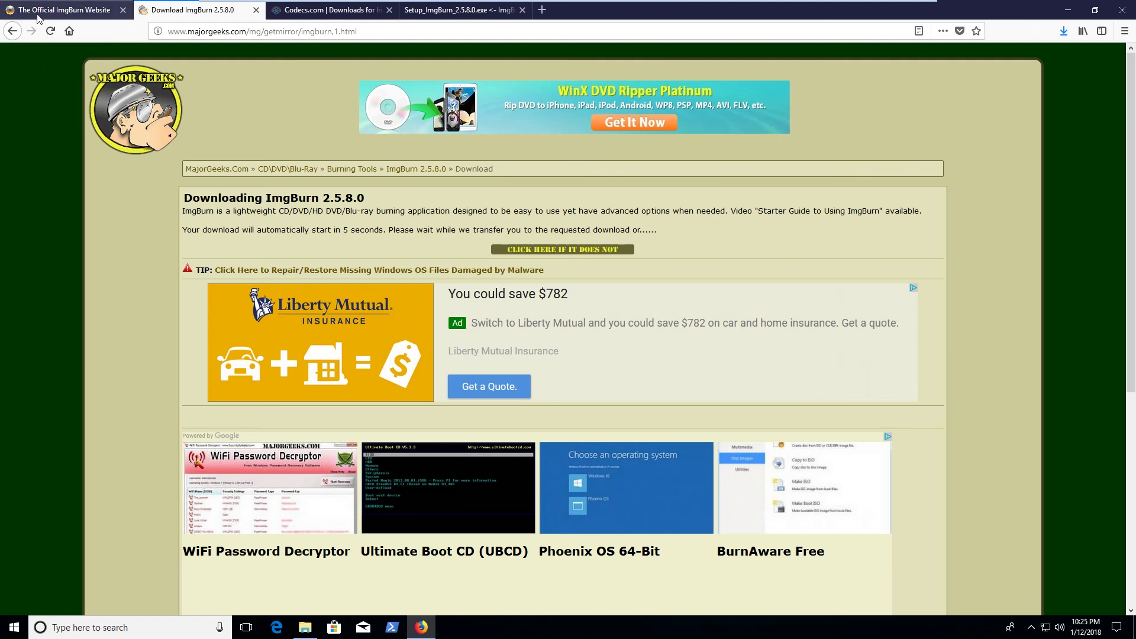
# Return to the official ImgBurn download page and highlight the MD5 checksum value listed below the mirrors.
pyautogui.click(15, 10)
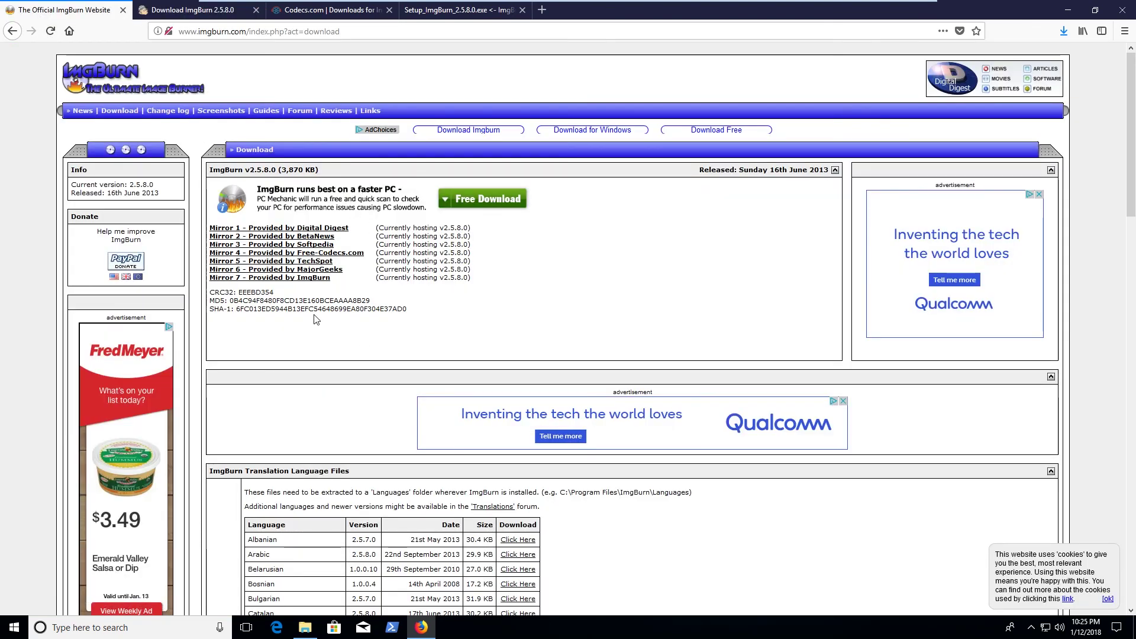
pyautogui.moveTo(371, 301); pyautogui.dragTo(229, 301)
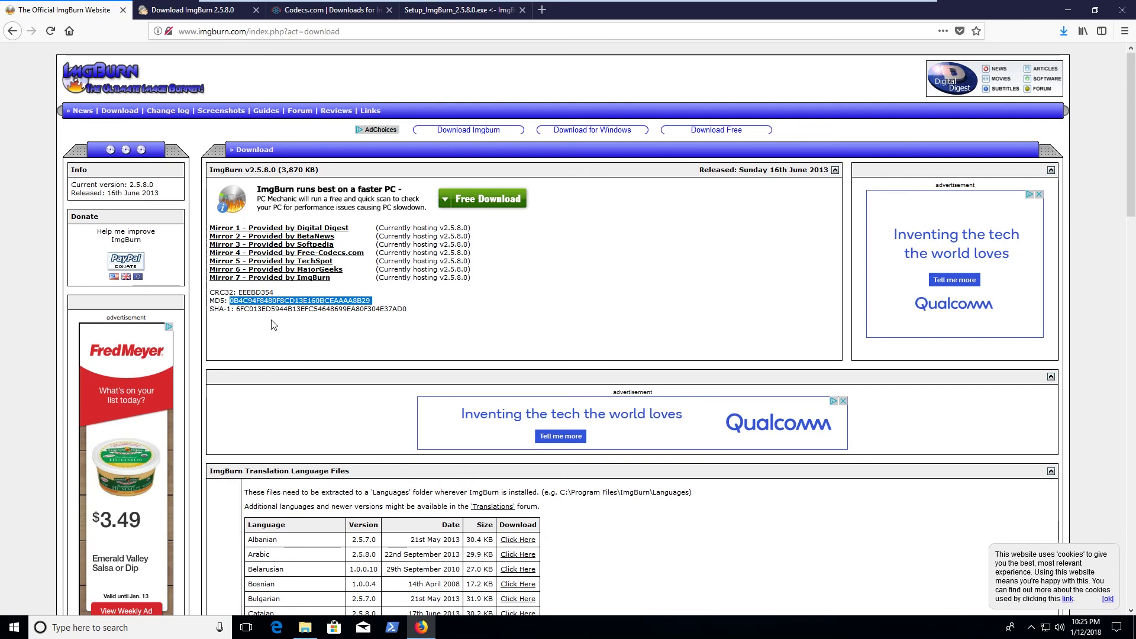
# Save SetupImgBurn_2.5.8.0.exe from the Mirror 7 link provided by ImgBurn on the official download page.
pyautogui.scroll(-8, 281, 334)
pyautogui.scroll(8, 291, 343)
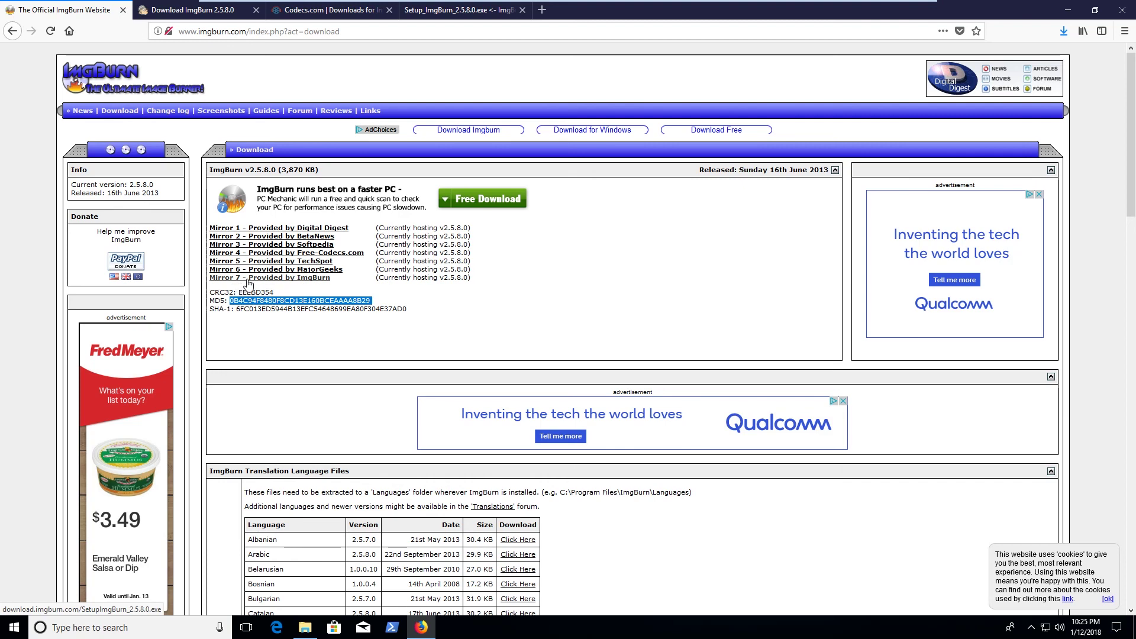
pyautogui.click(283, 278)
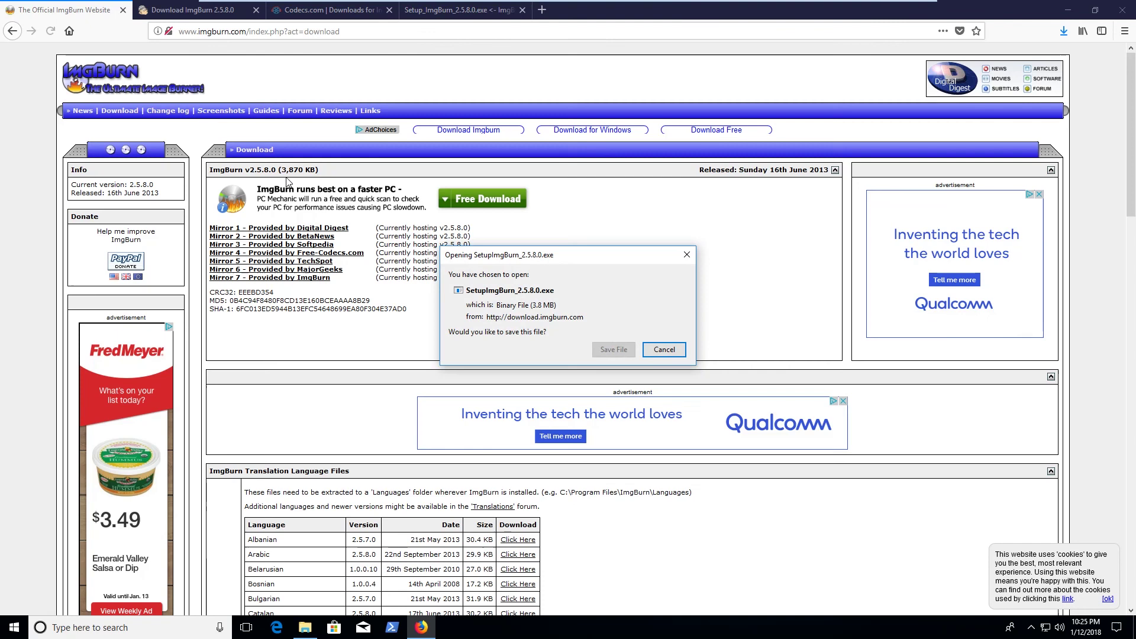
pyautogui.click(609, 349)
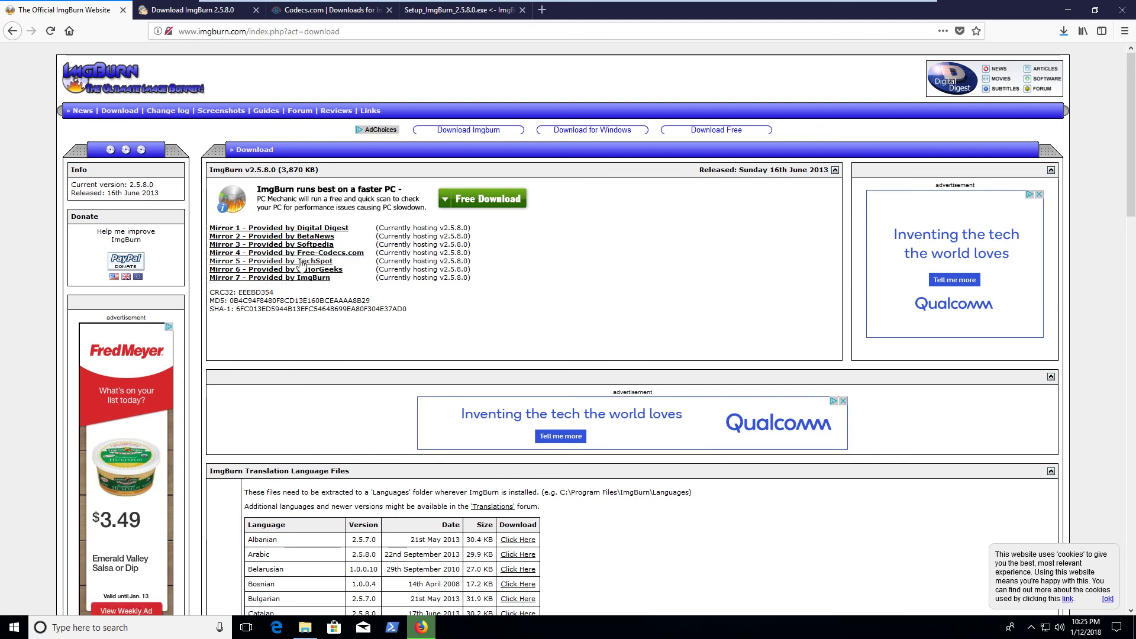
pyautogui.click(234, 280)
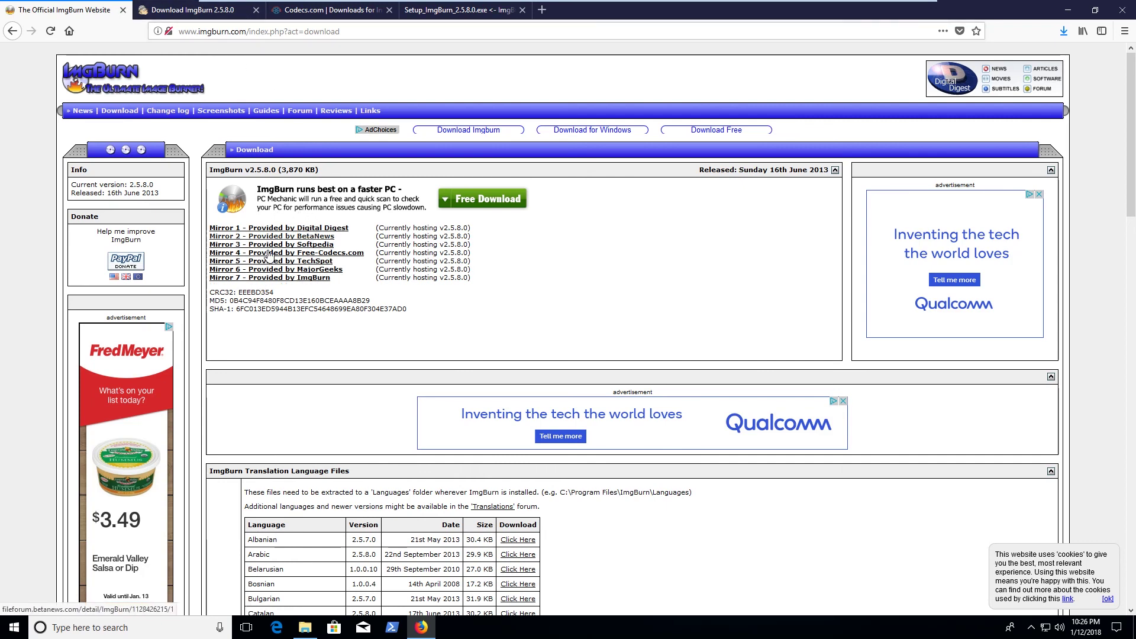
# Compare the sizes of the ImgBurn installers in the Downloads folder in File Explorer, and return to the browser.
pyautogui.click(304, 628)
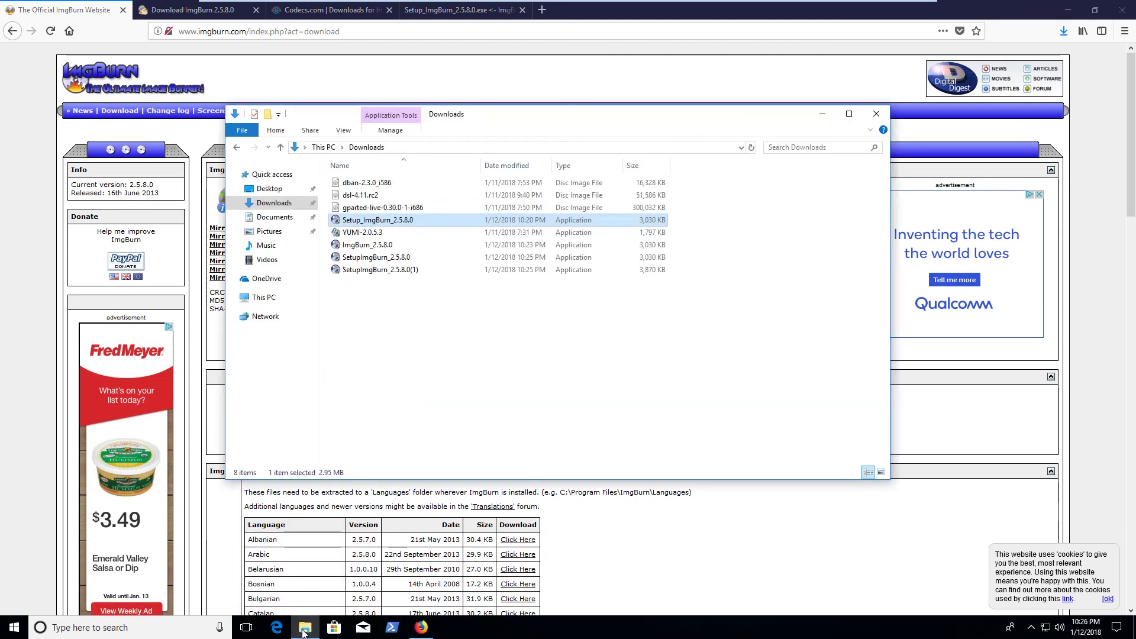
pyautogui.click(448, 387)
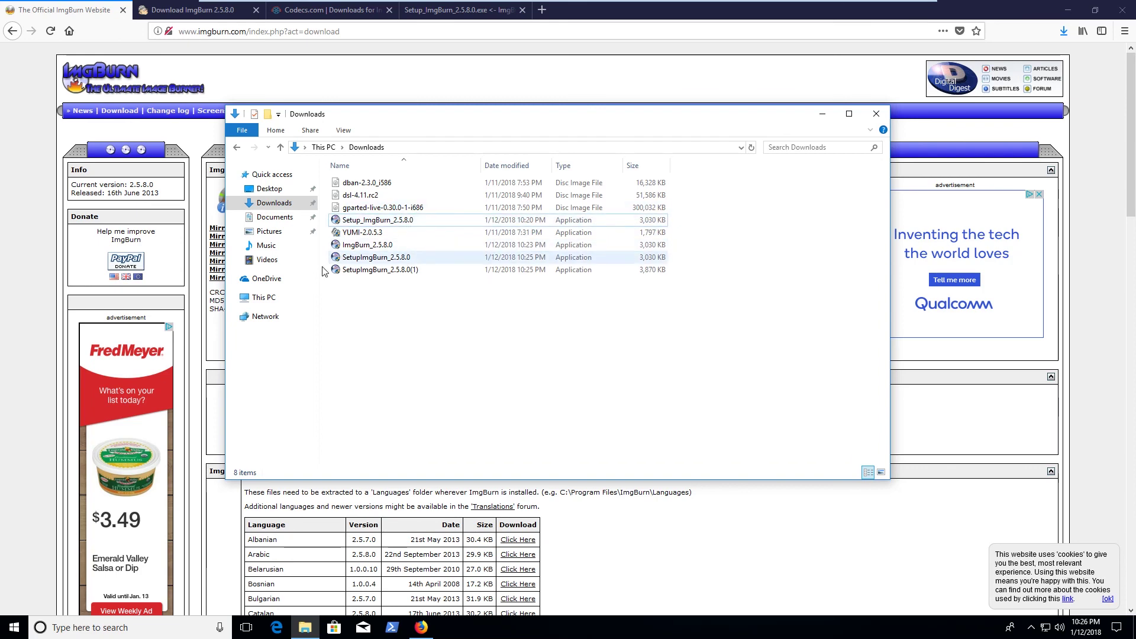
pyautogui.click(20, 258)
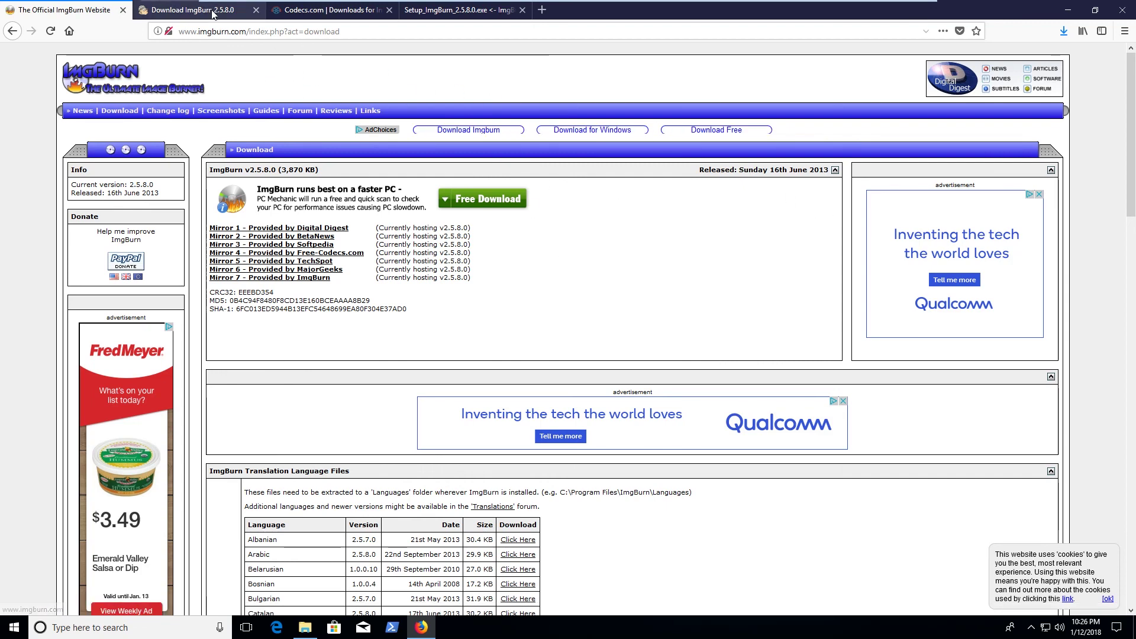
# Go through the open mirror pages to the Digital Digest one and follow its large Download ImgBurn advertisement.
pyautogui.click(237, 12)
pyautogui.click(301, 14)
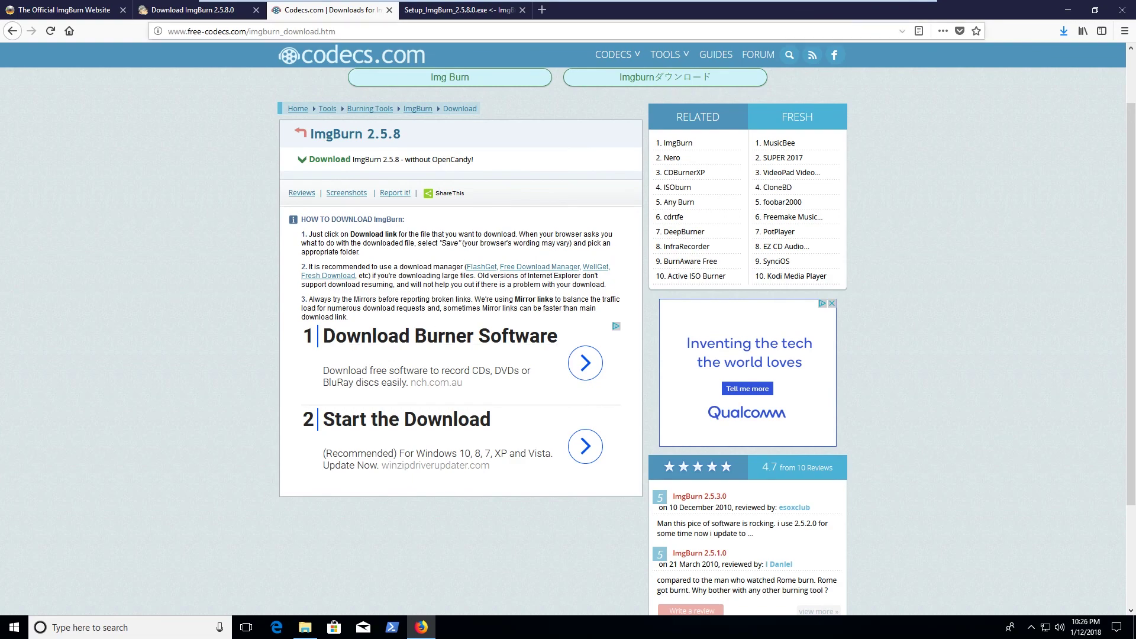
pyautogui.click(468, 12)
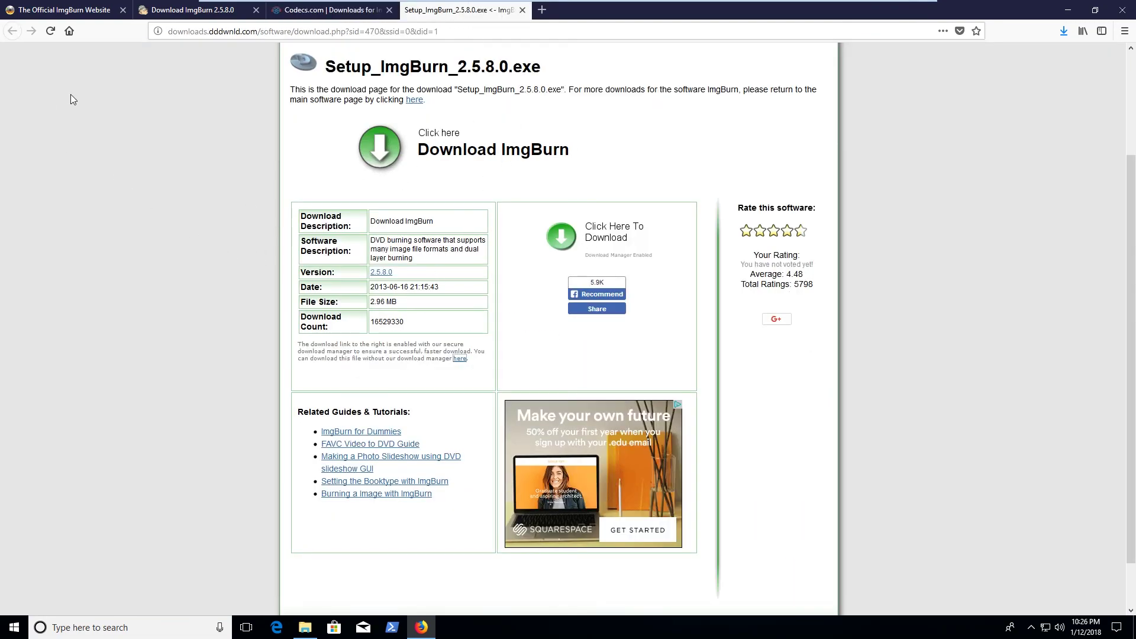
pyautogui.click(449, 154)
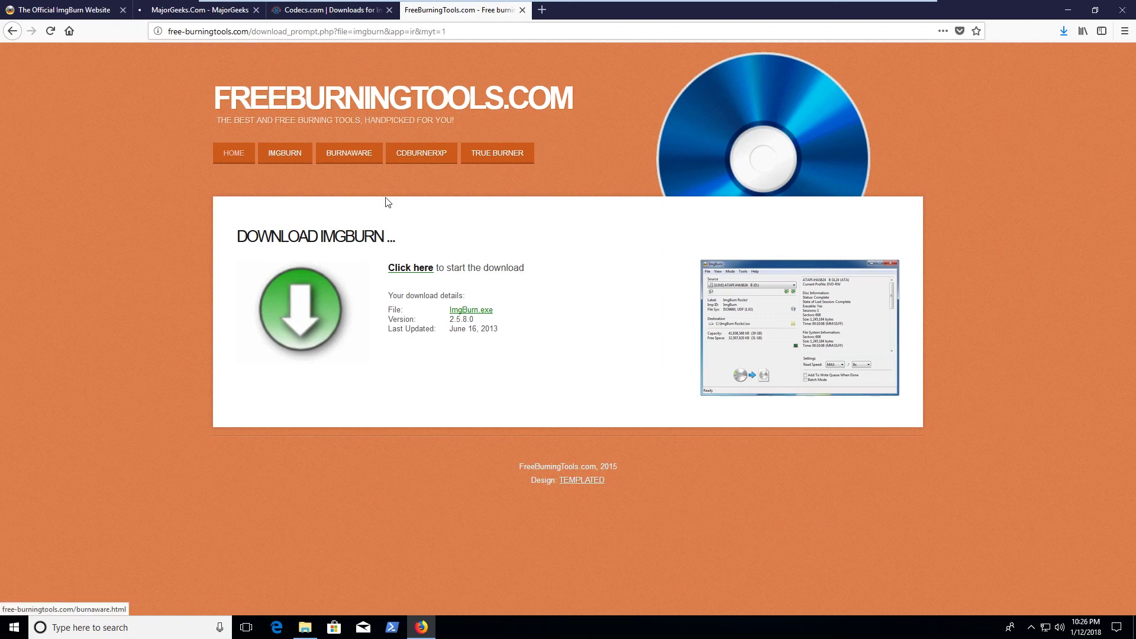
# Start the ImgBurn download on FreeBurningTools.com, highlight the offered file's size, and cancel the download.
pyautogui.click(397, 269)
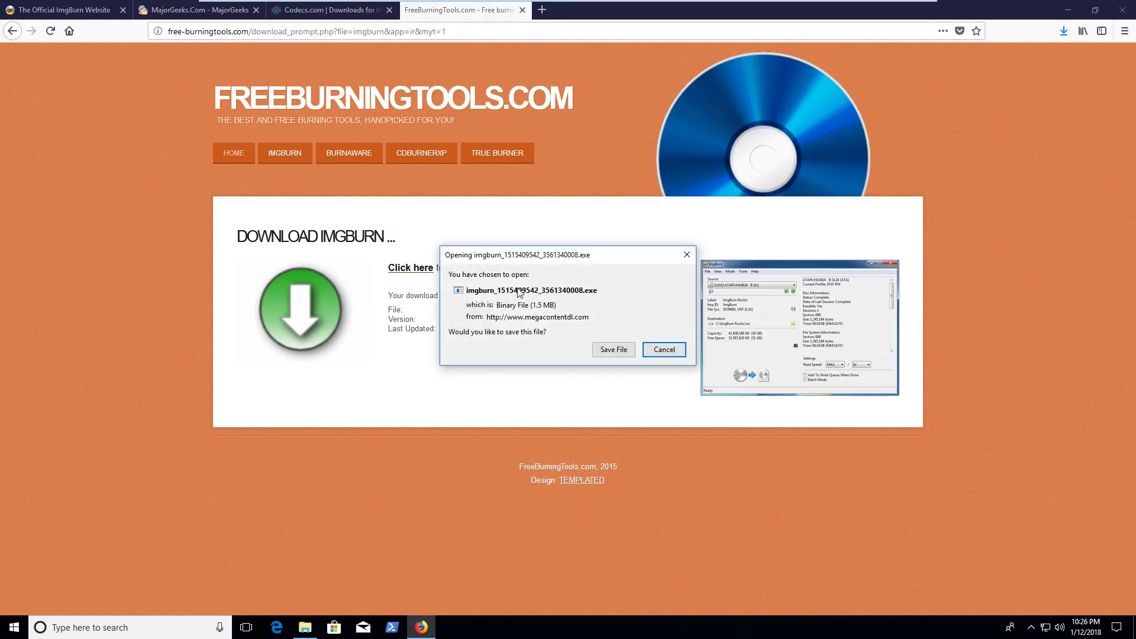
pyautogui.moveTo(557, 305); pyautogui.dragTo(525, 305)
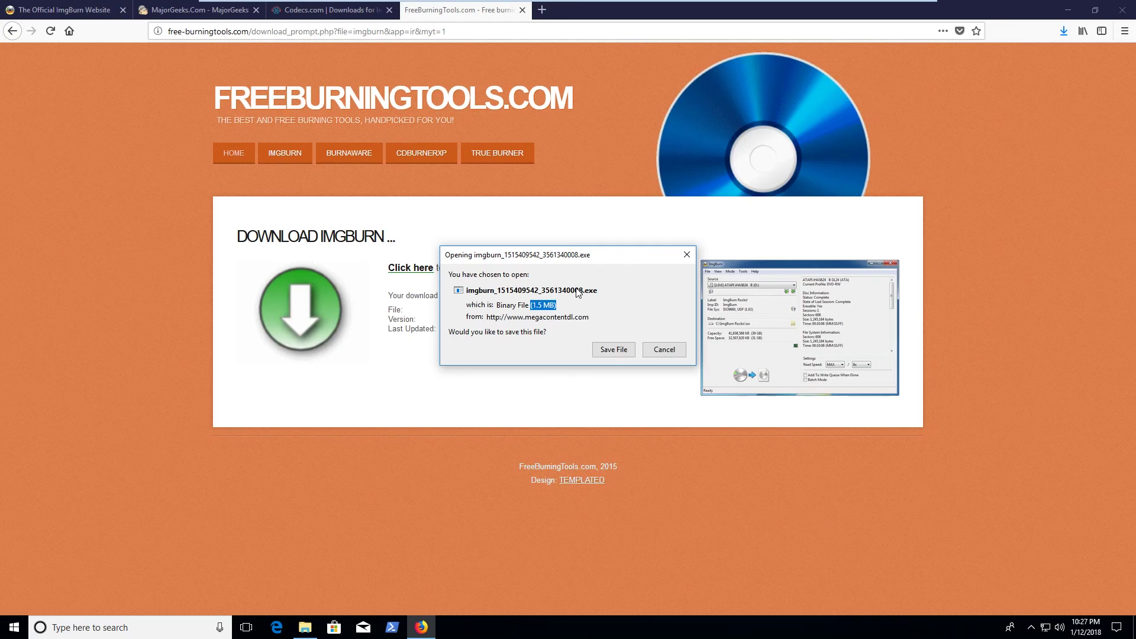
pyautogui.click(664, 349)
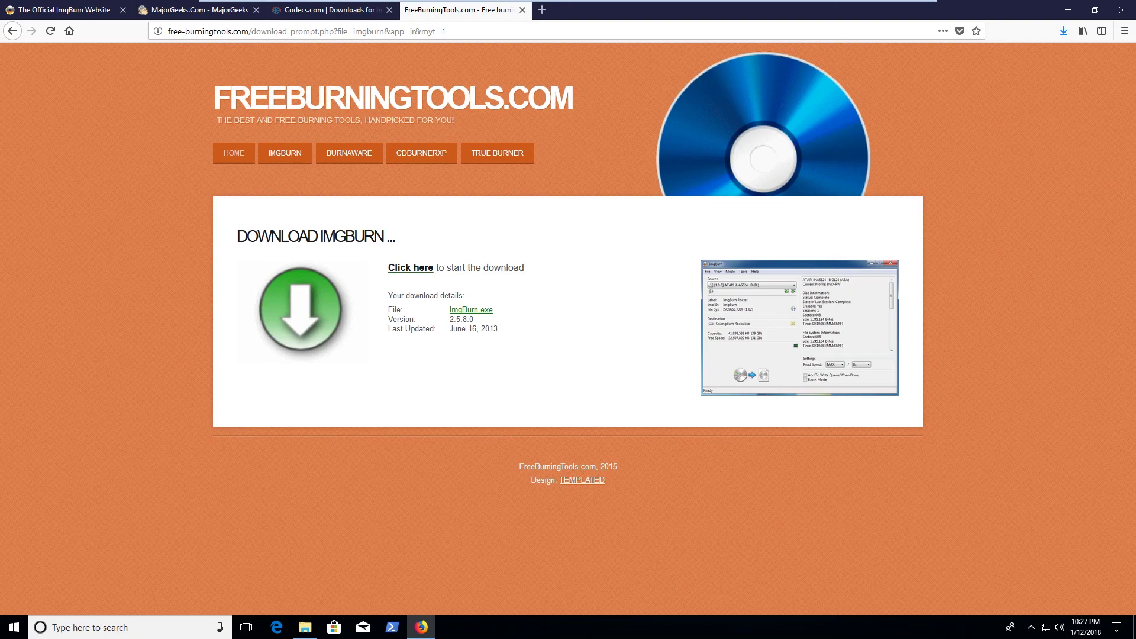
# Examine the FreeBurningTools.com pages for BurnAware, CDBurnerXP, True Burner and ImgBurn, and look through the site's home page.
pyautogui.click(359, 155)
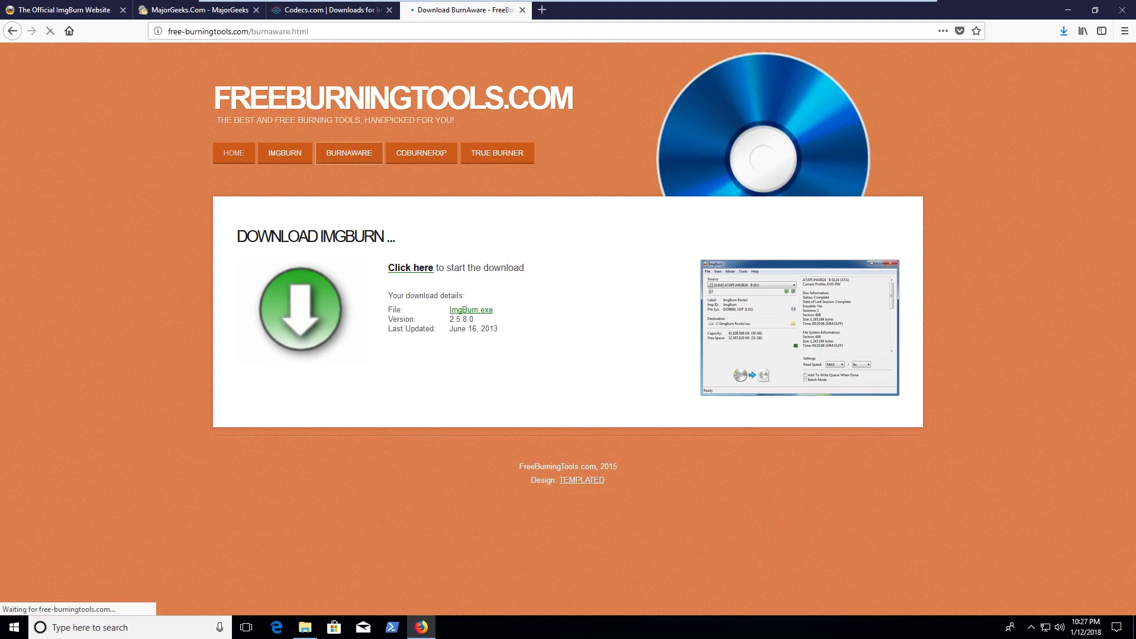
pyautogui.click(418, 159)
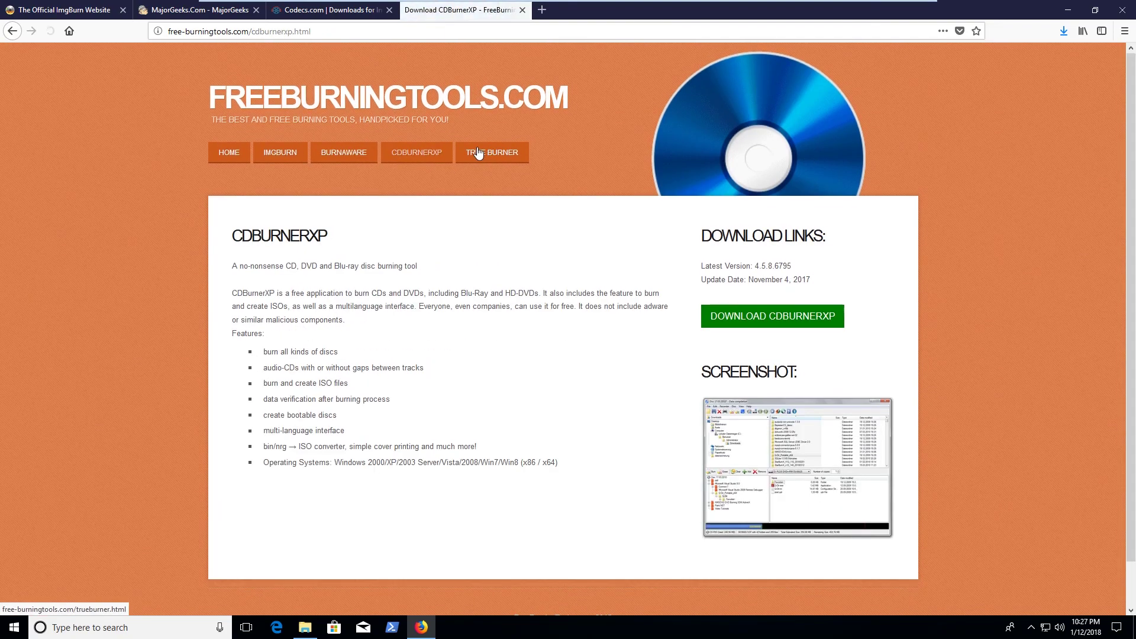
pyautogui.click(488, 154)
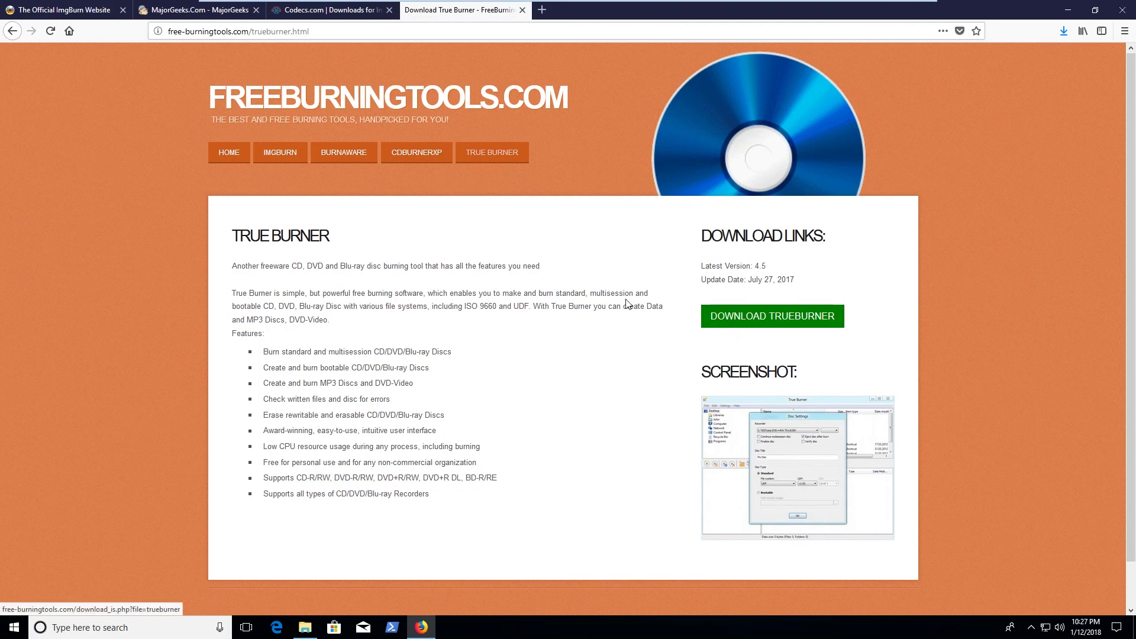
pyautogui.click(293, 154)
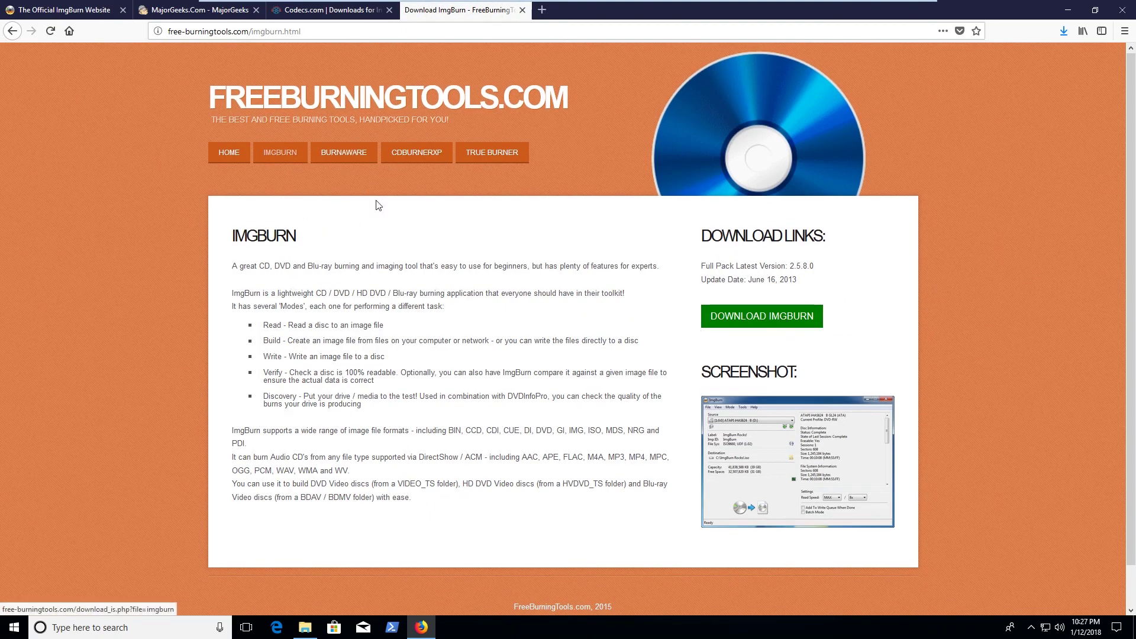
pyautogui.click(229, 152)
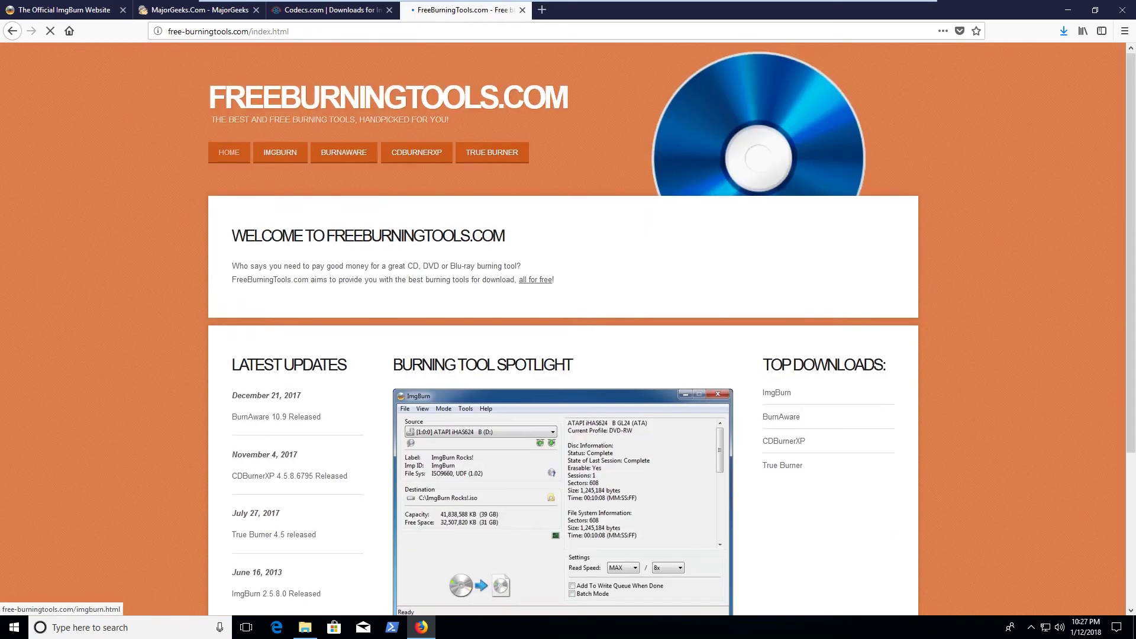
pyautogui.scroll(-4, 455, 289)
pyautogui.scroll(4, 455, 288)
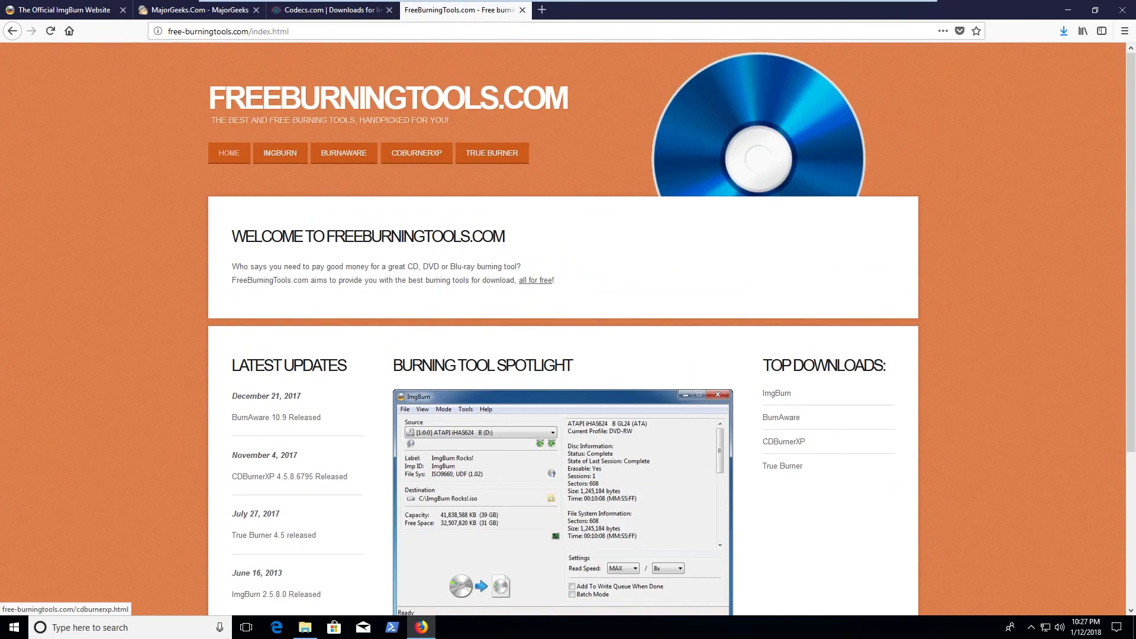
pyautogui.scroll(-4, 541, 302)
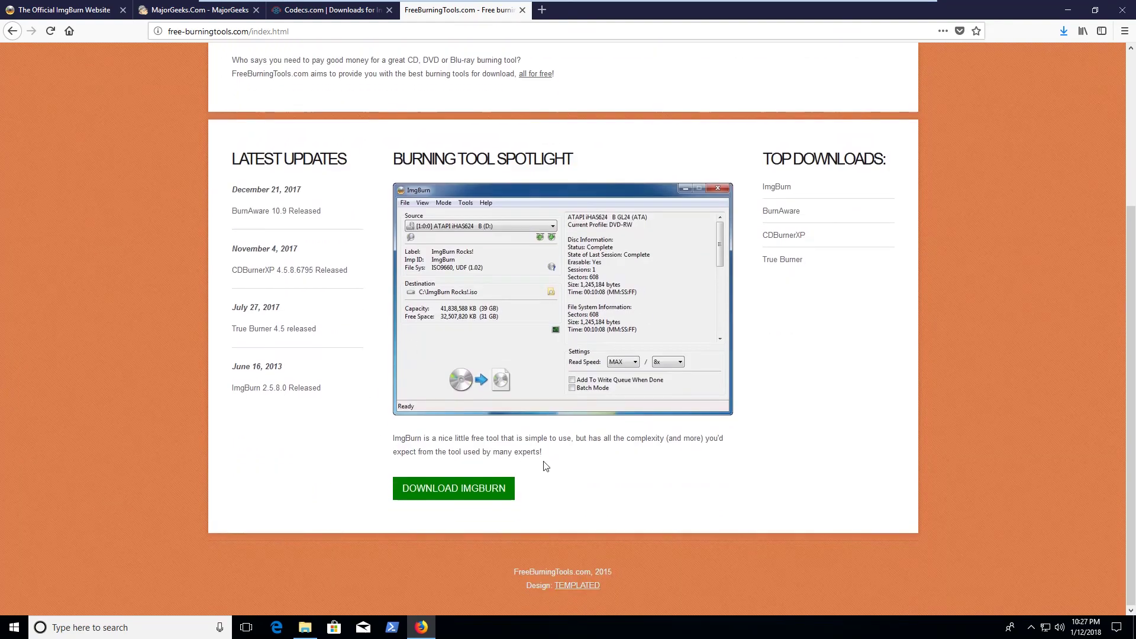
pyautogui.scroll(4, 436, 297)
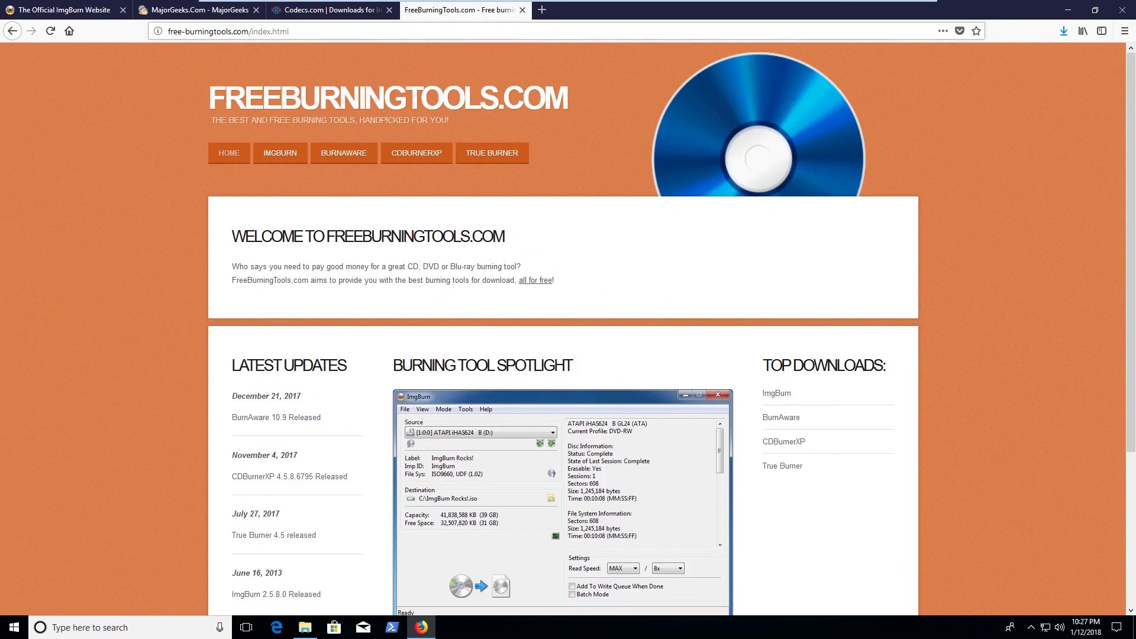
# Close the FreeBurningTools, Codecs.com and MajorGeeks pages, leaving only the official ImgBurn download page open.
pyautogui.click(523, 10)
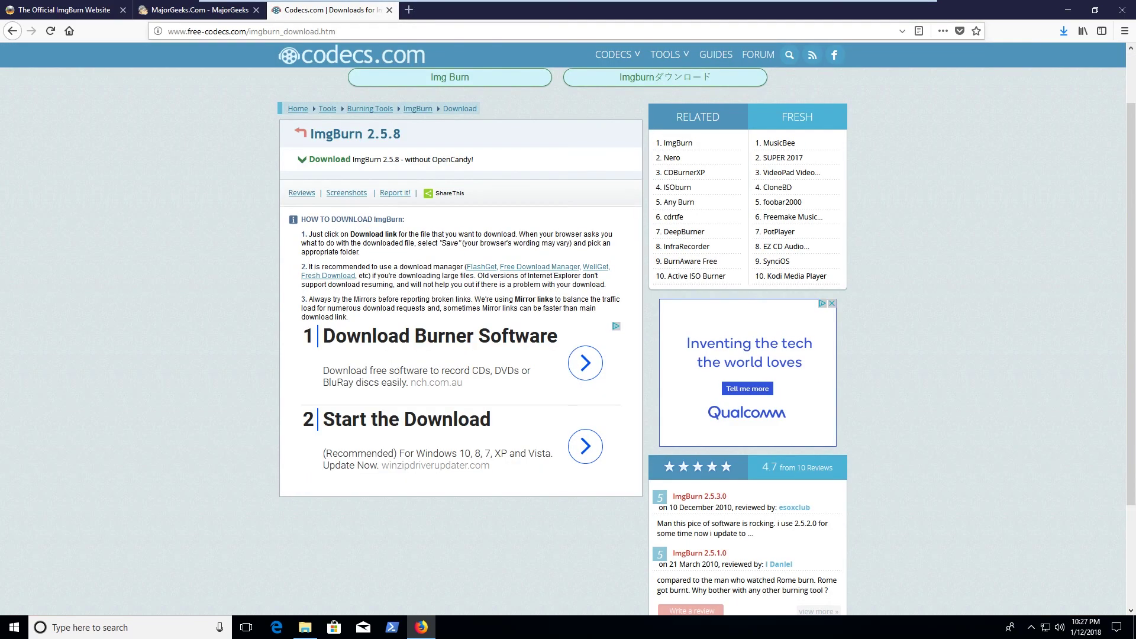
pyautogui.click(392, 9)
pyautogui.click(256, 9)
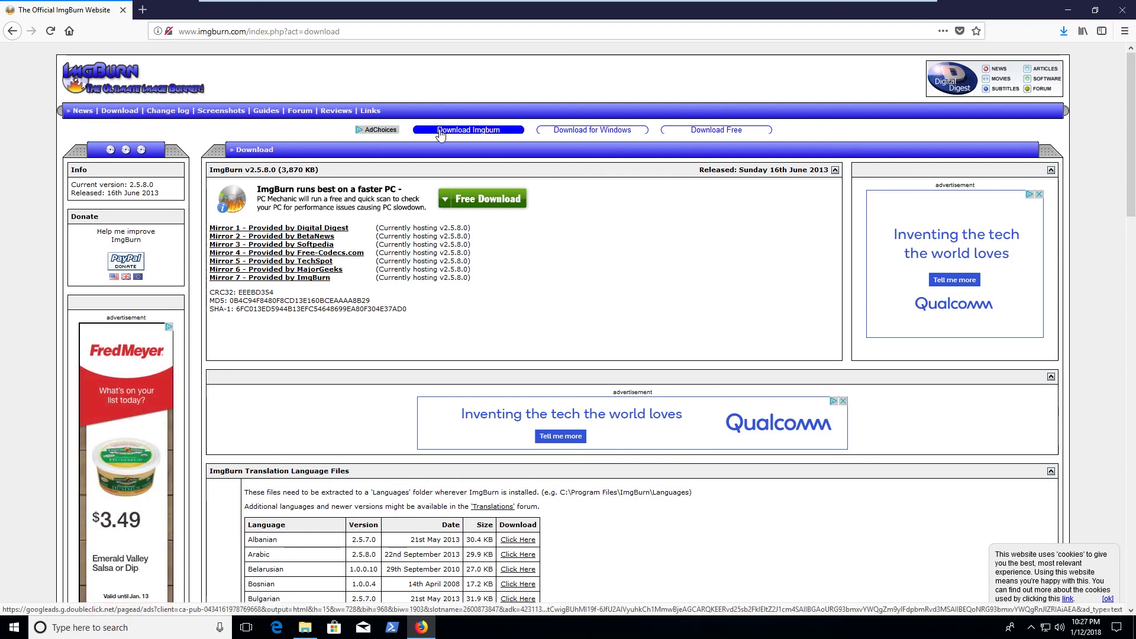
# Highlight the imgburn.com domain in the page address and look through the official download page, including its translation files.
pyautogui.moveTo(197, 32); pyautogui.dragTo(256, 32)
pyautogui.click(626, 241)
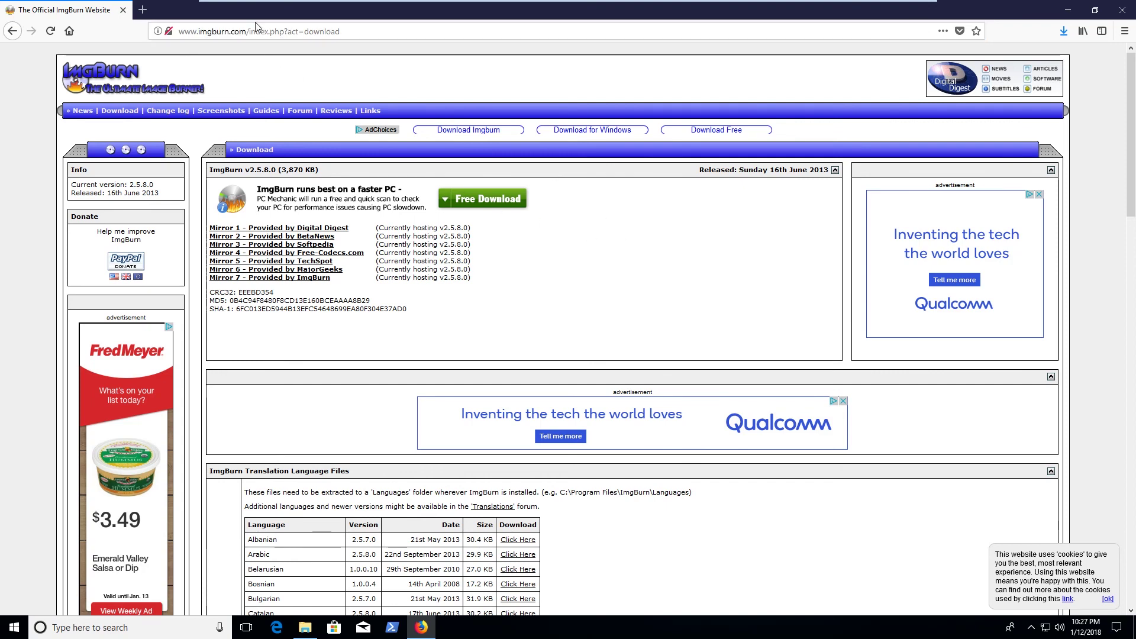
pyautogui.moveTo(217, 32); pyautogui.dragTo(247, 31)
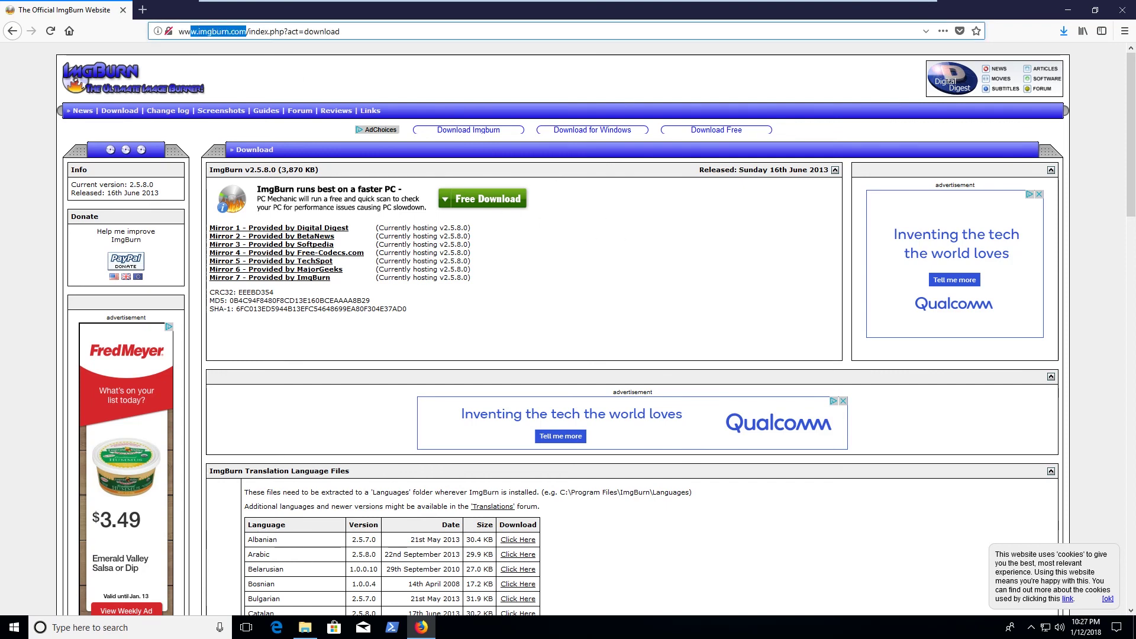
pyautogui.click(616, 233)
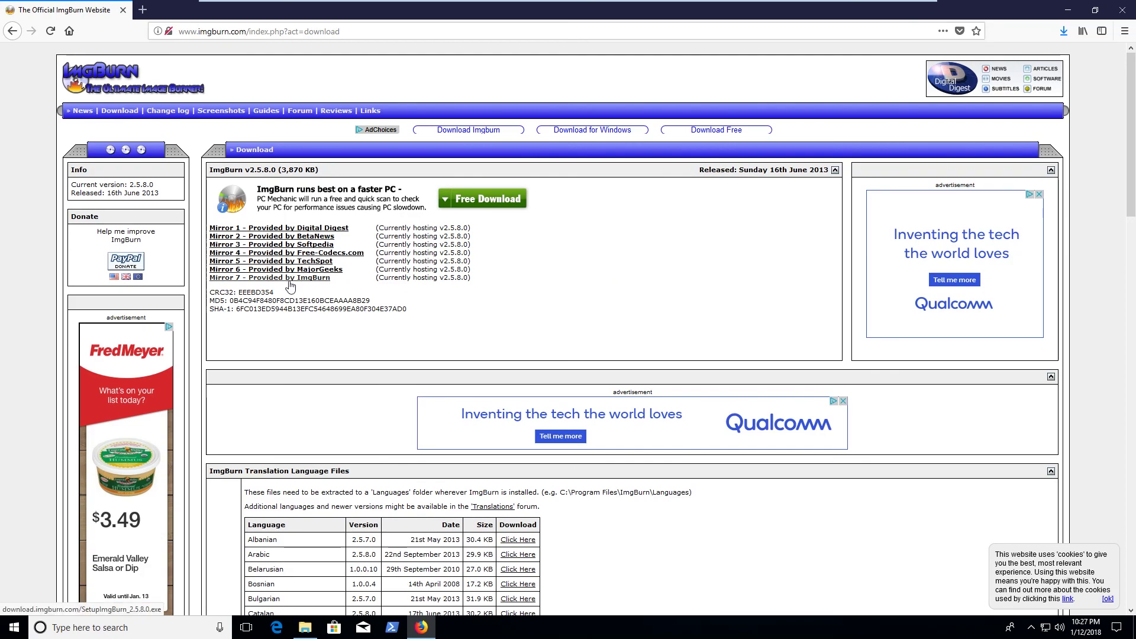
pyautogui.scroll(-20, 566, 303)
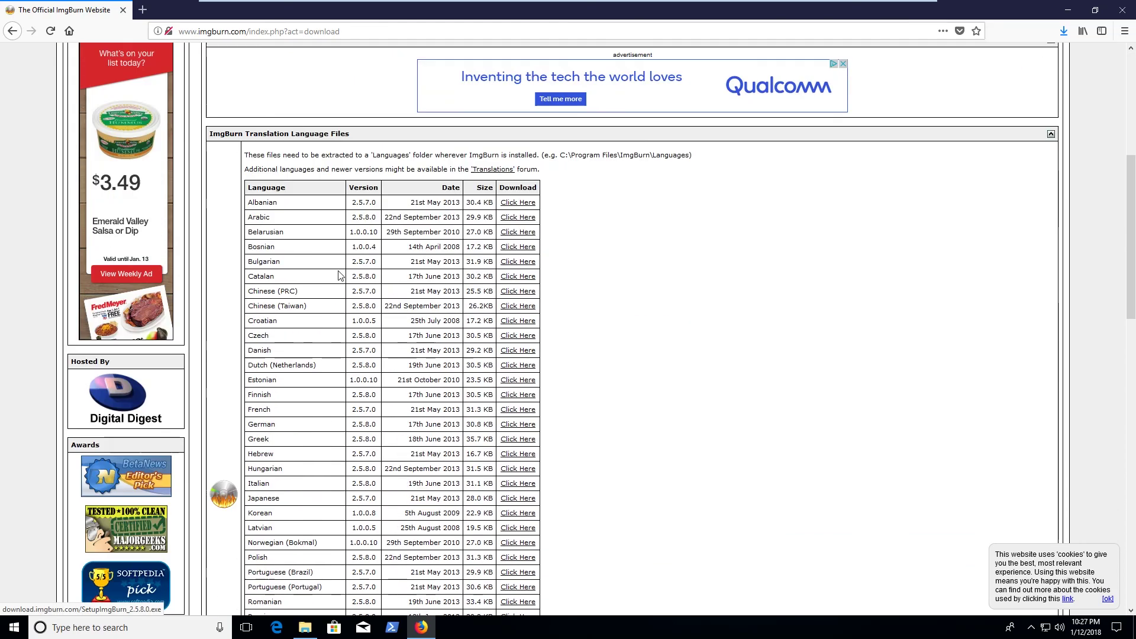
pyautogui.scroll(20, 565, 303)
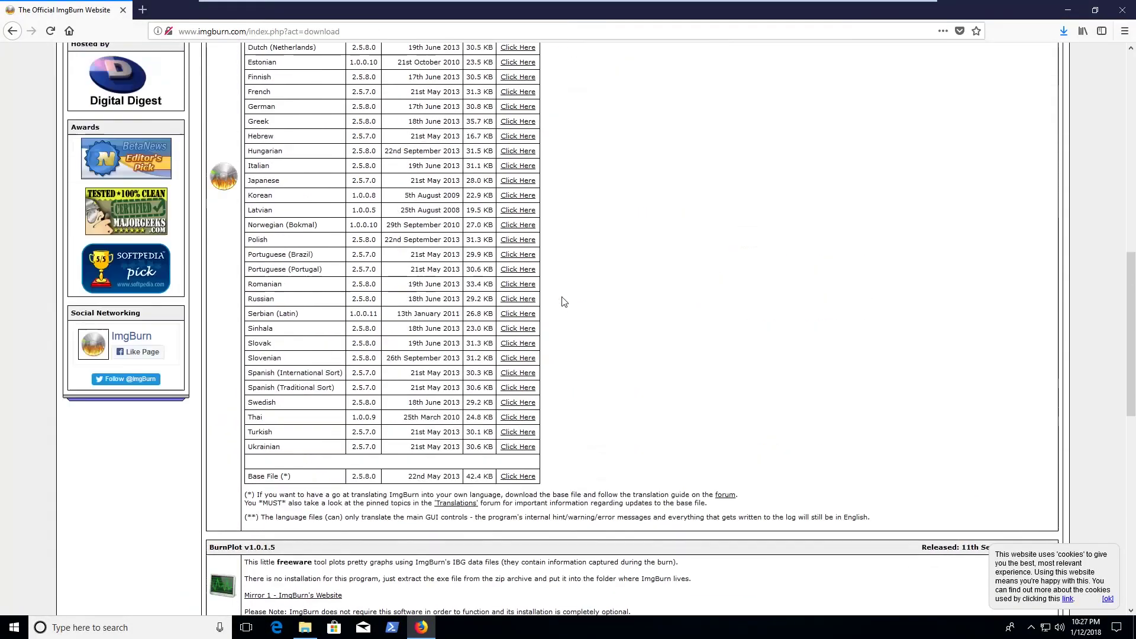
pyautogui.scroll(2, 405, 290)
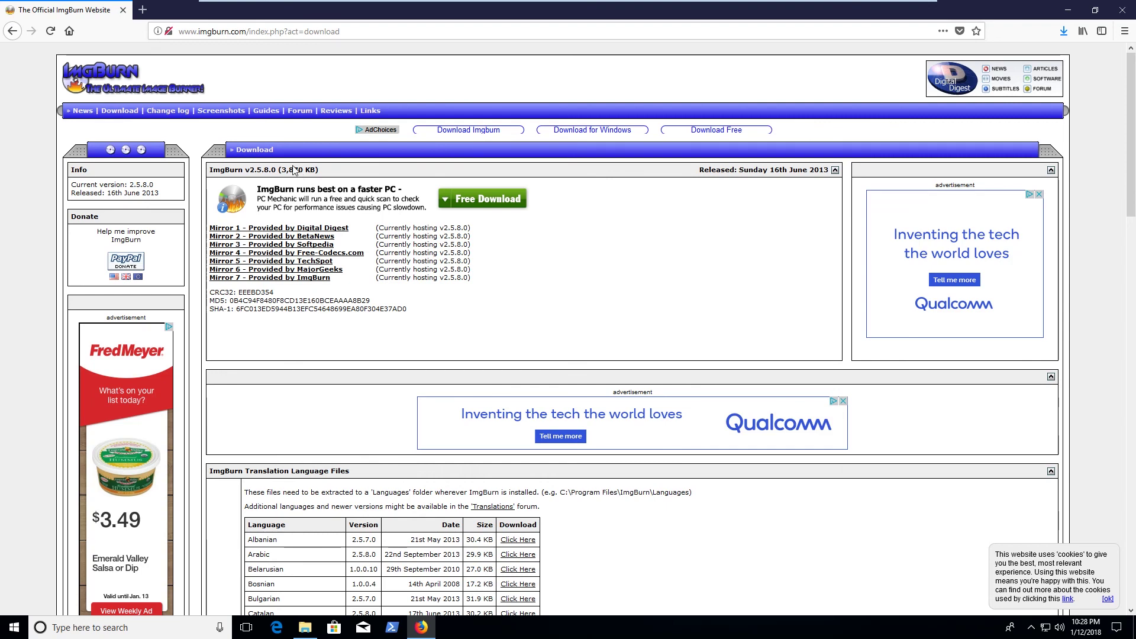
# Search Google for "imgburn malware" in a new tab and read through the results.
pyautogui.click(142, 10)
pyautogui.write('img')
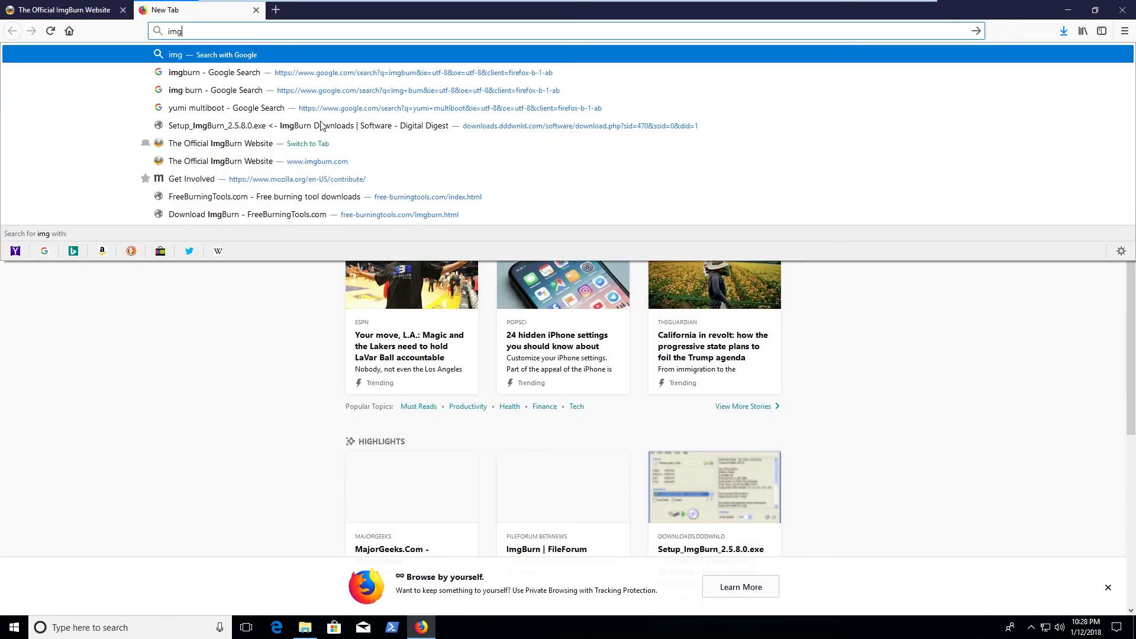
pyautogui.write('burn malware')
pyautogui.press('Return')
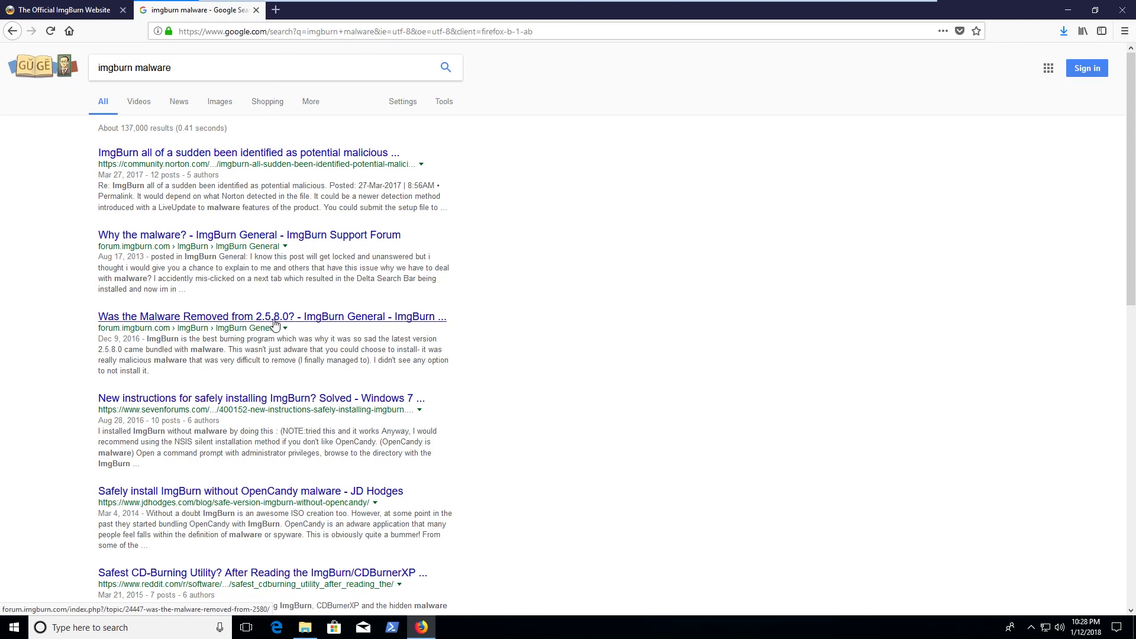
pyautogui.scroll(-3, 465, 245)
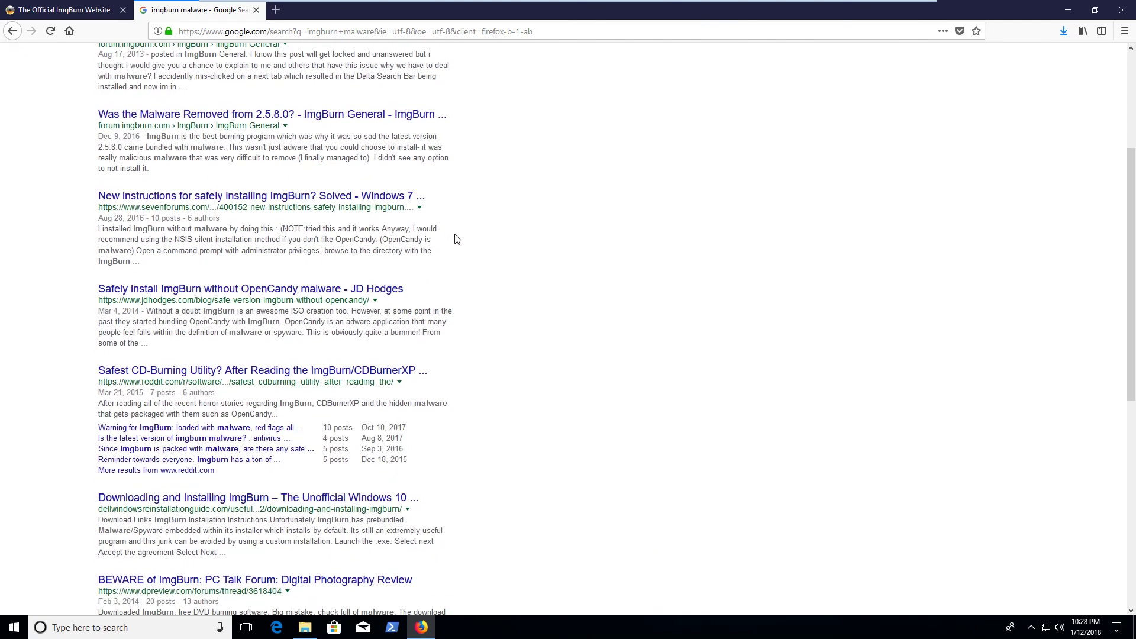
pyautogui.scroll(-4, 312, 296)
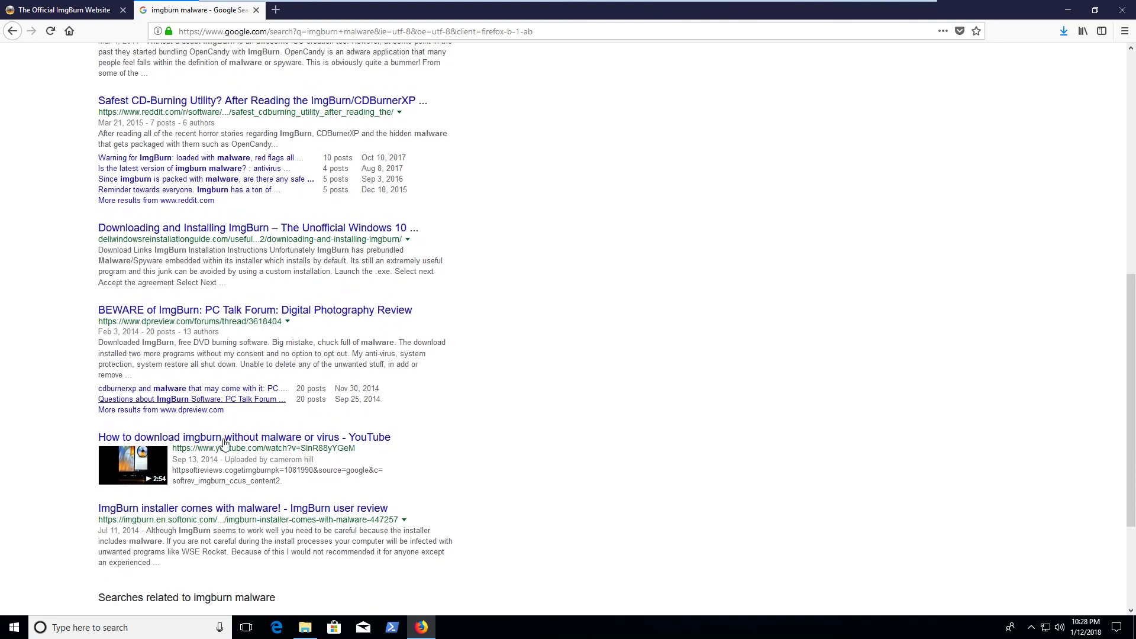
pyautogui.scroll(7, 251, 336)
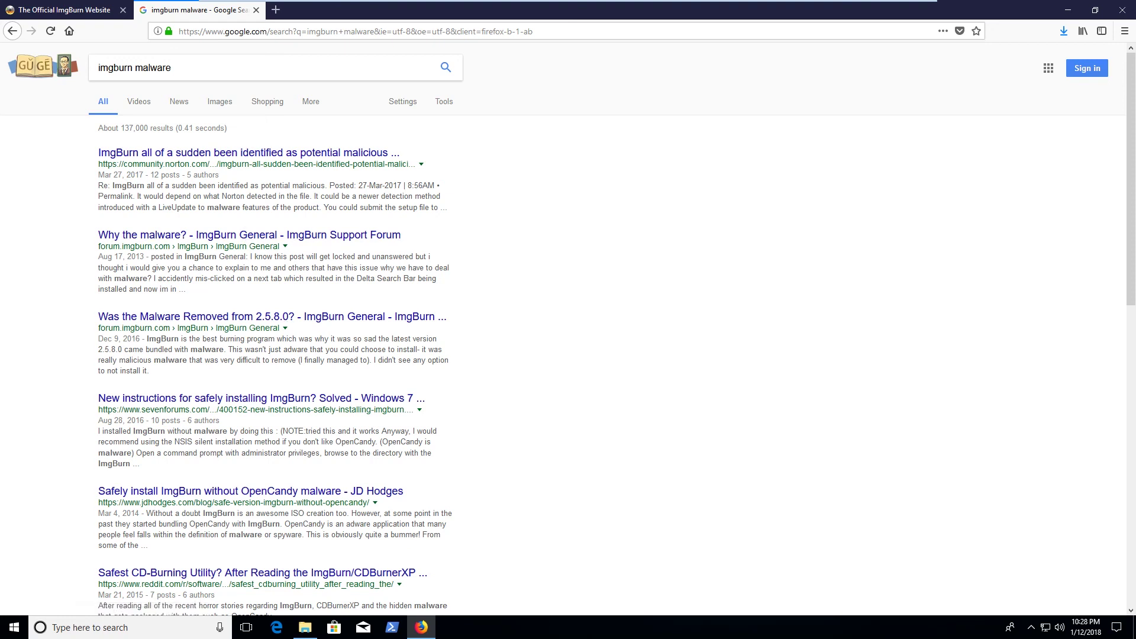
# Close the malware search results and look over the official ImgBurn download page again.
pyautogui.click(77, 11)
pyautogui.click(205, 17)
pyautogui.click(256, 10)
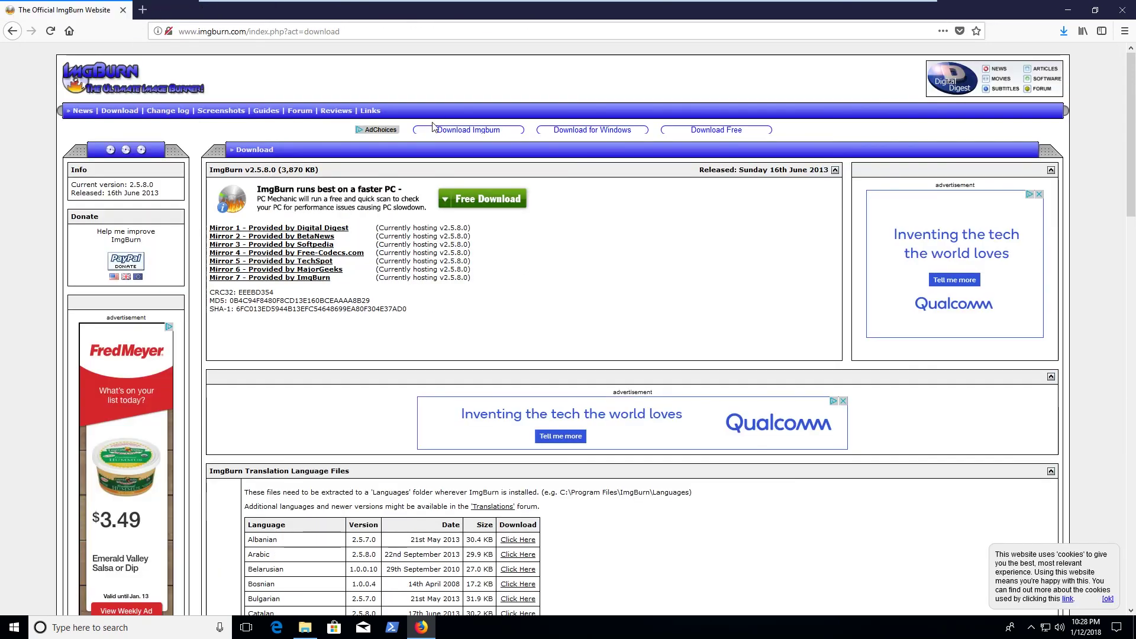
pyautogui.scroll(-10, 517, 350)
pyautogui.scroll(-5, 517, 349)
pyautogui.scroll(15, 616, 302)
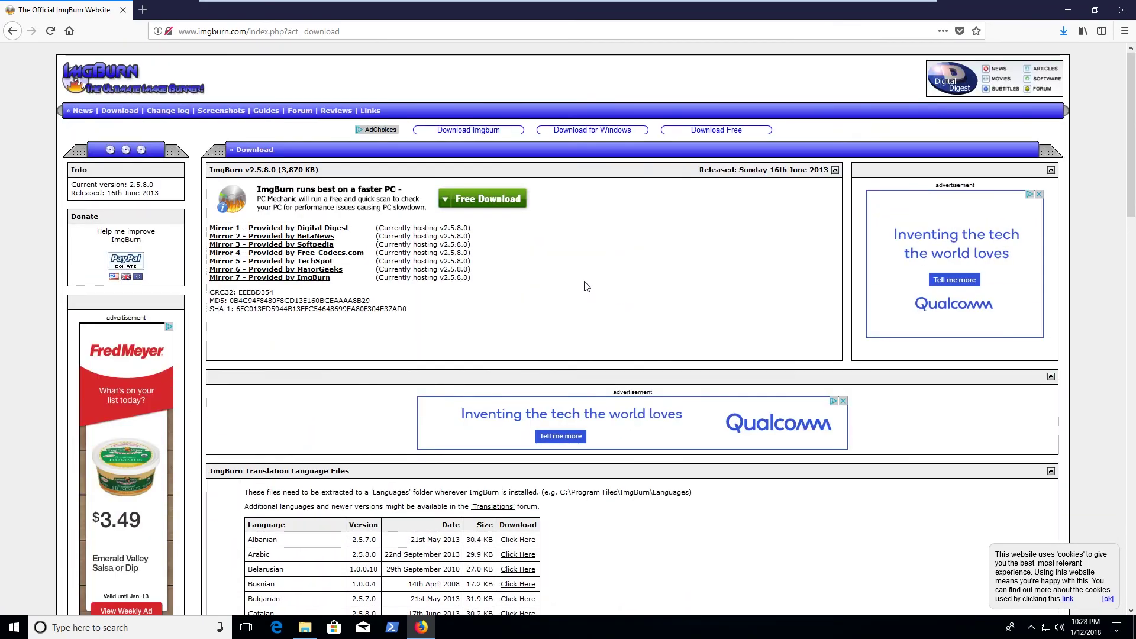